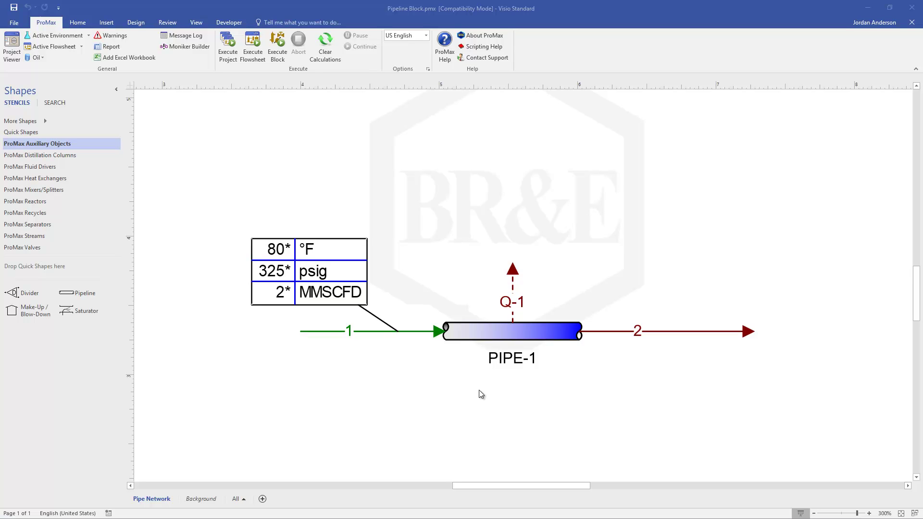
Step: Select the PIPE-1 pipeline block, then clear the selection on the empty canvas
click(479, 339)
click(593, 370)
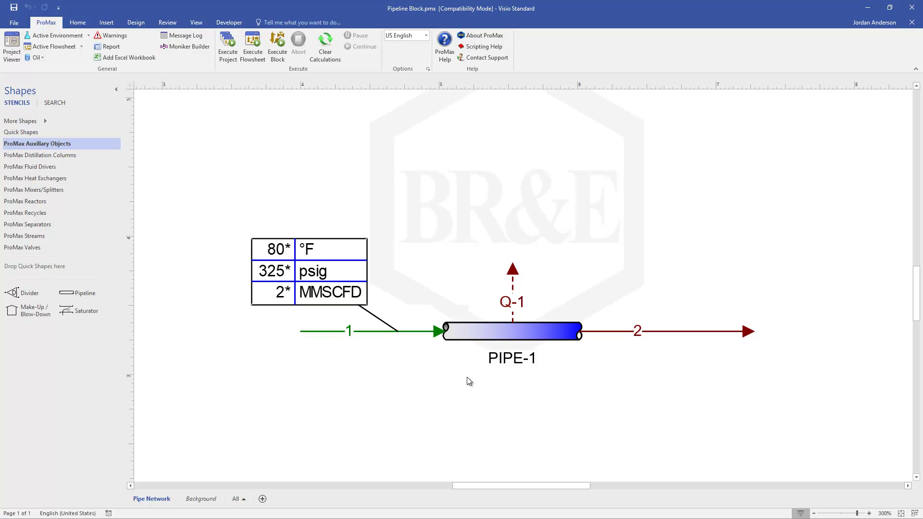
double_click(488, 335)
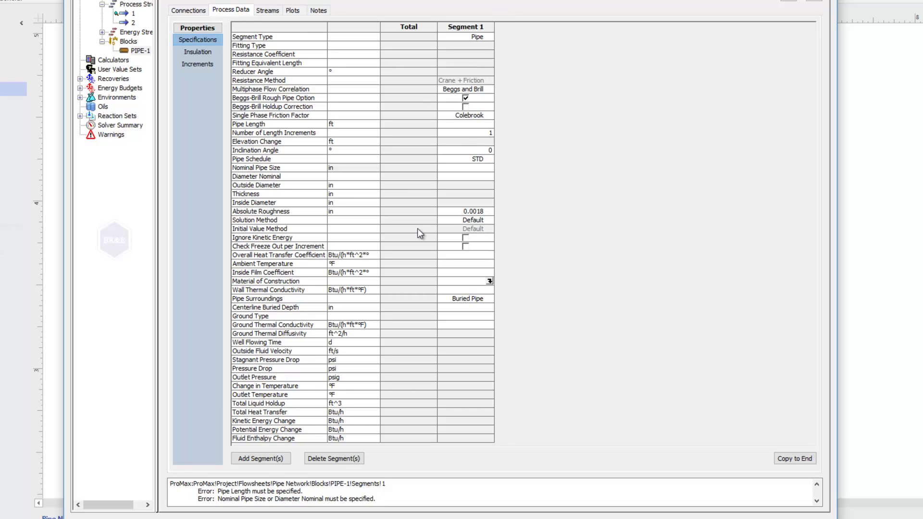
Step: Add three segments to PIPE-1 for four in total, and list Segment 1's segment types
click(269, 458)
click(269, 458)
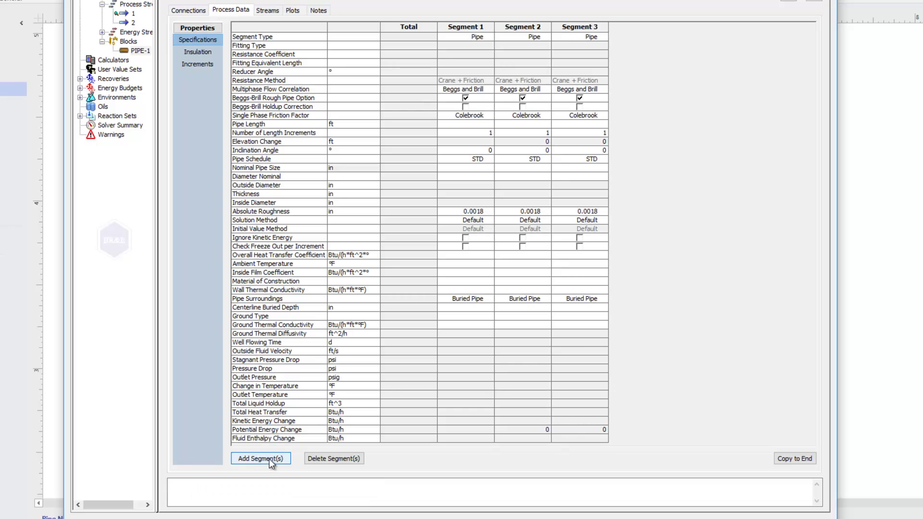
click(269, 458)
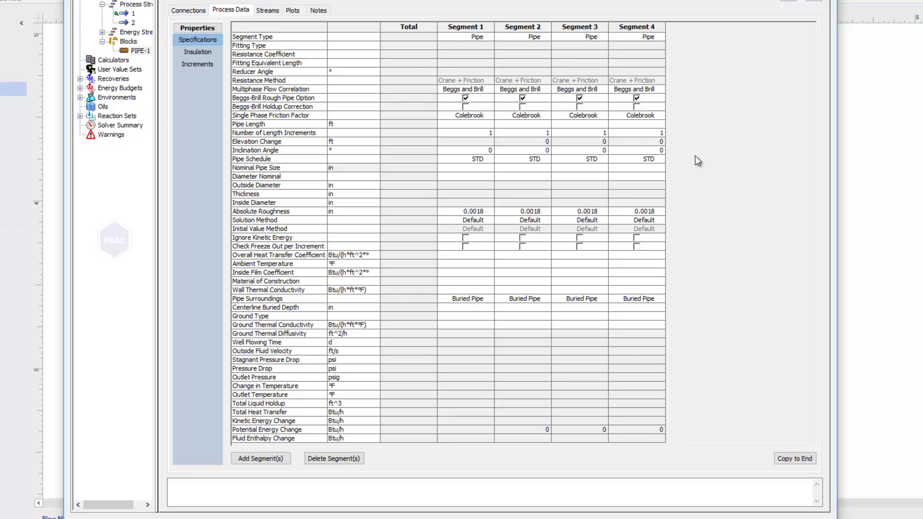
click(462, 38)
click(490, 38)
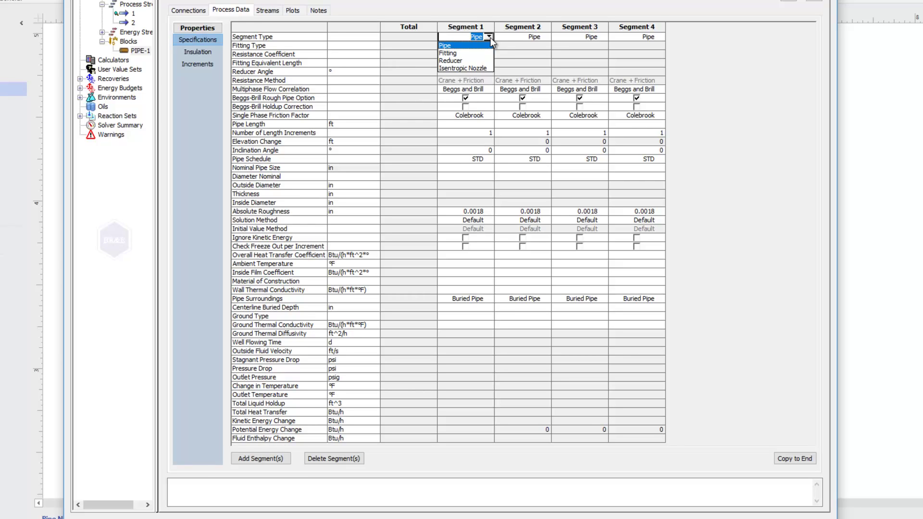
click(490, 38)
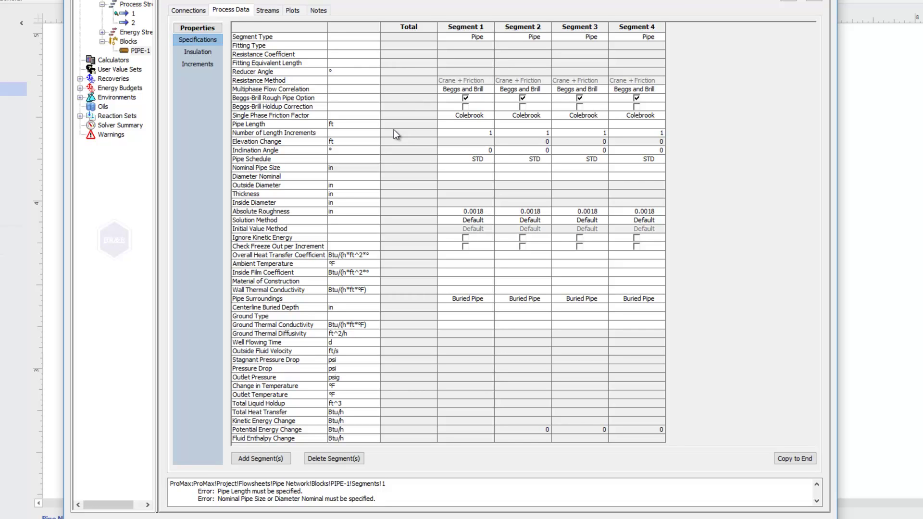
click(384, 498)
mouse_move(411, 494)
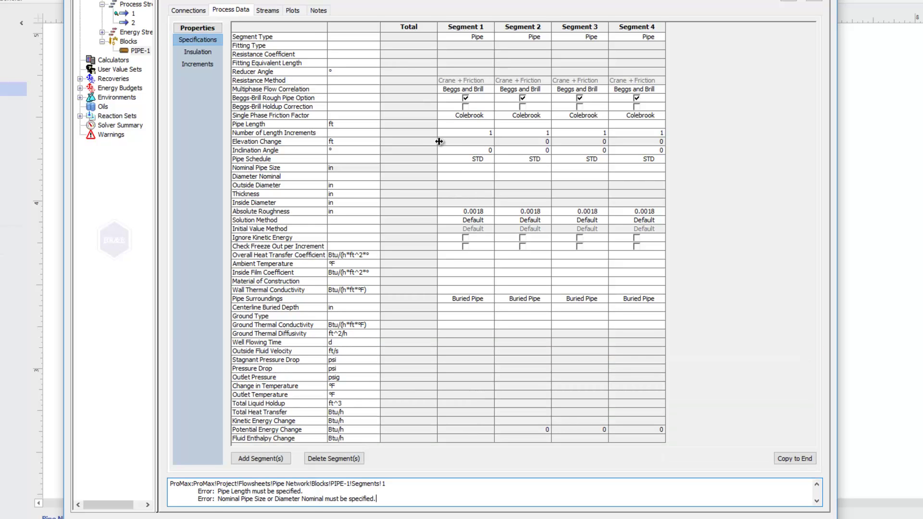
click(454, 91)
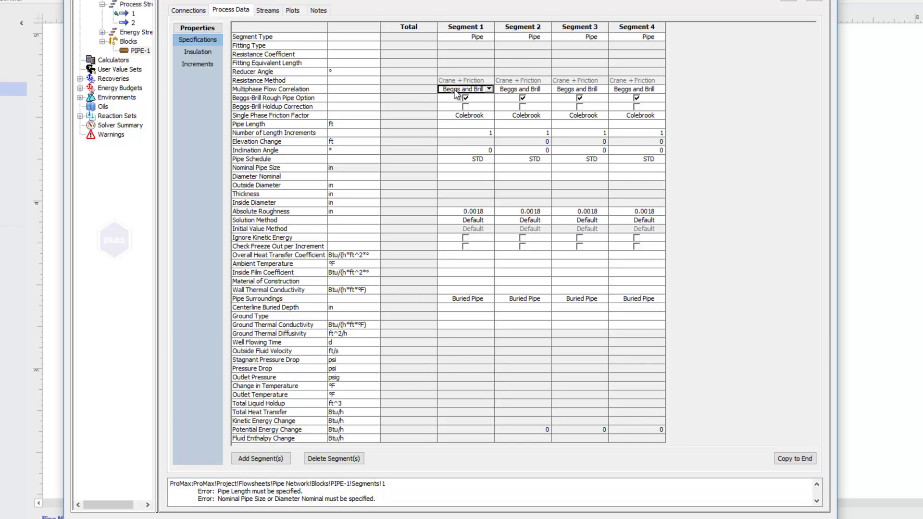
click(457, 124)
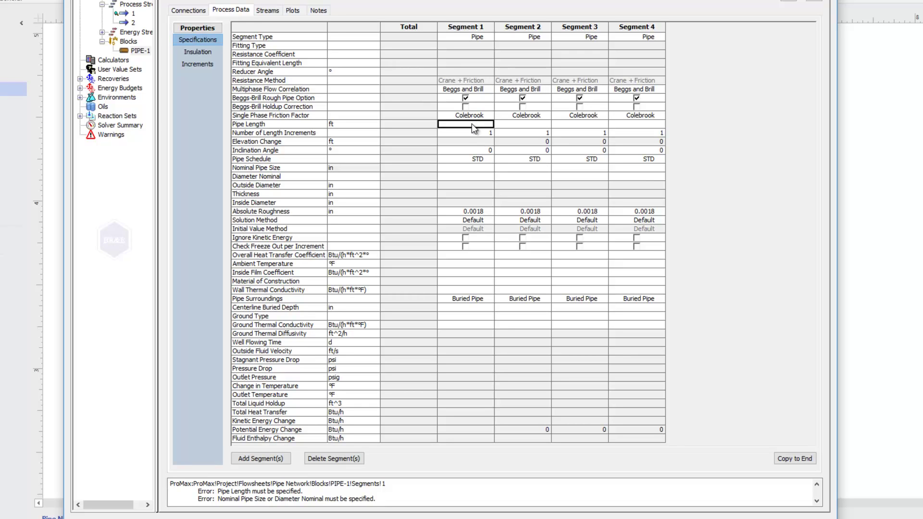
Step: Give Segment 1 a 2 mi length, 10 increments, cleared inclination and 100 ft elevation change
text(2mi)
key(Return)
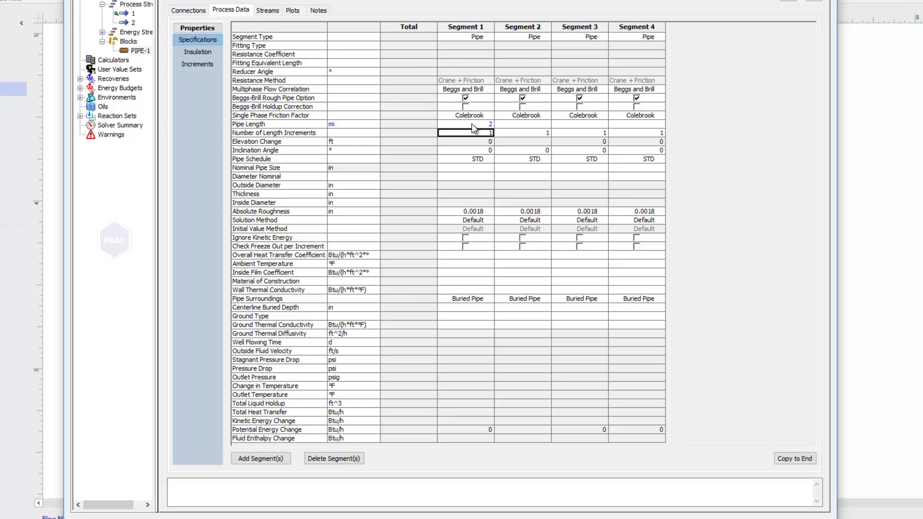
key(Return)
click(462, 151)
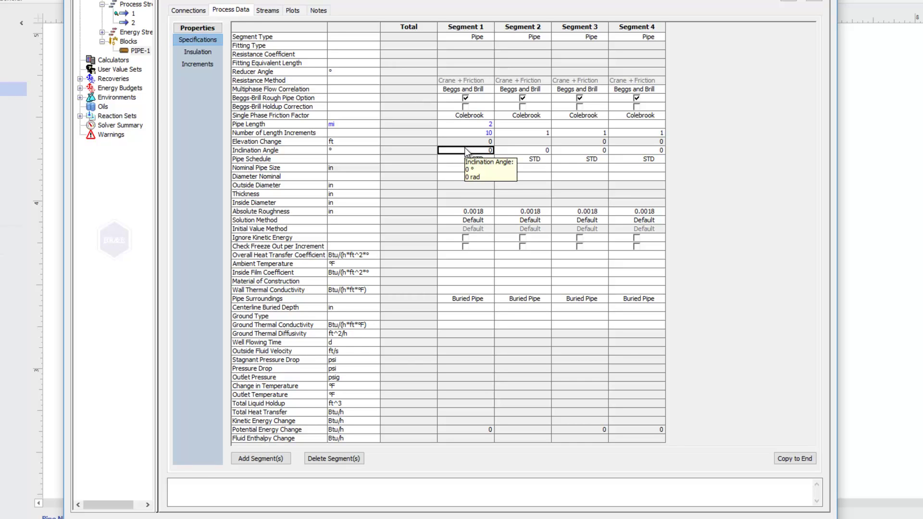
click(469, 143)
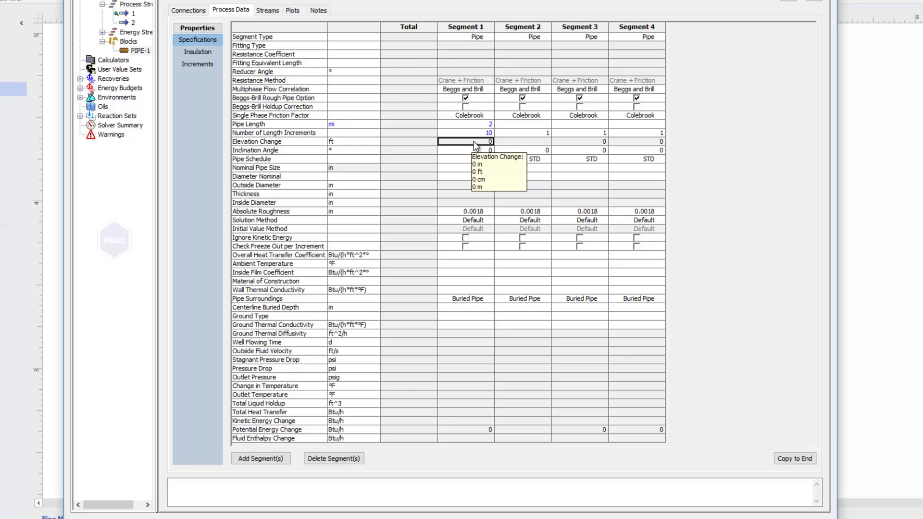
click(465, 153)
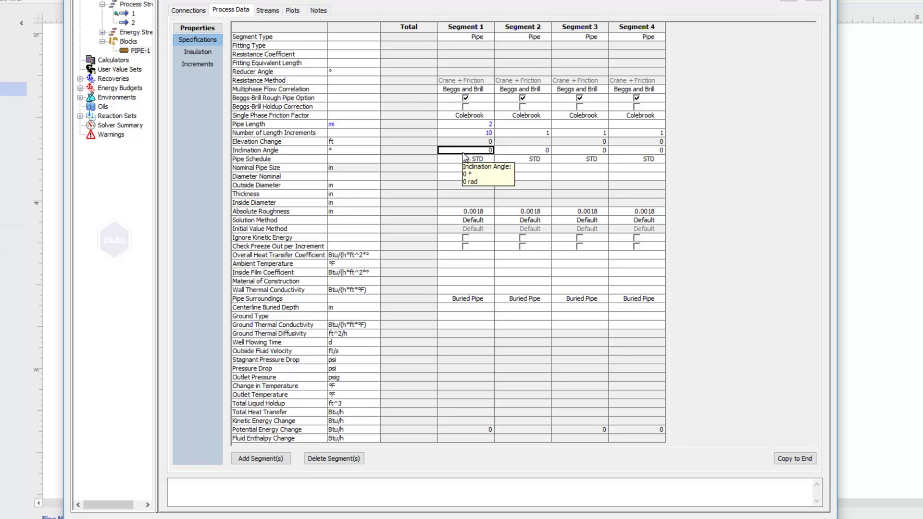
key(Delete)
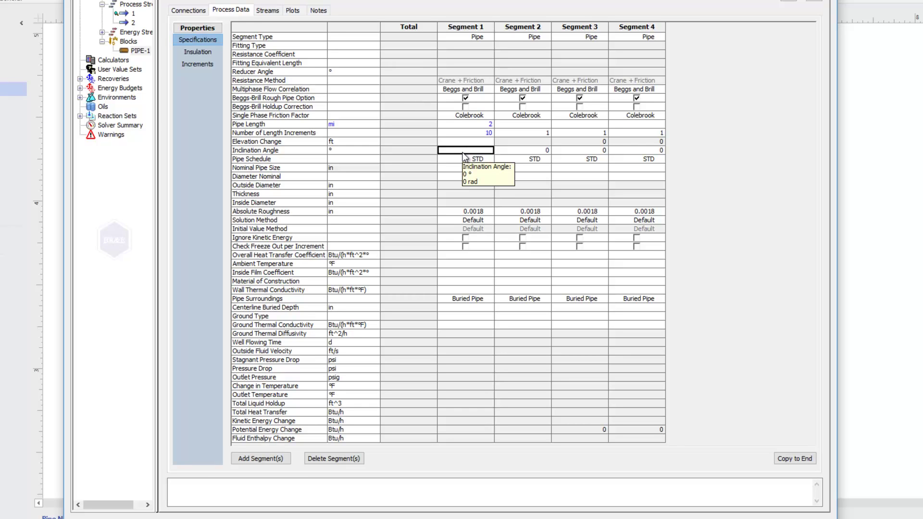
click(464, 144)
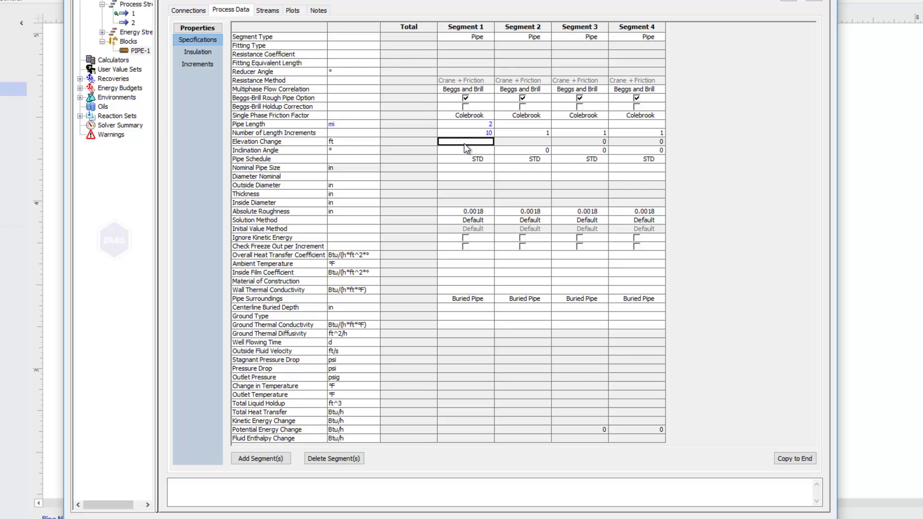
text(100)
key(Return)
Step: Keep Segment 1 on STD schedule with 3 in nominal size and diameter nominal 80
click(457, 157)
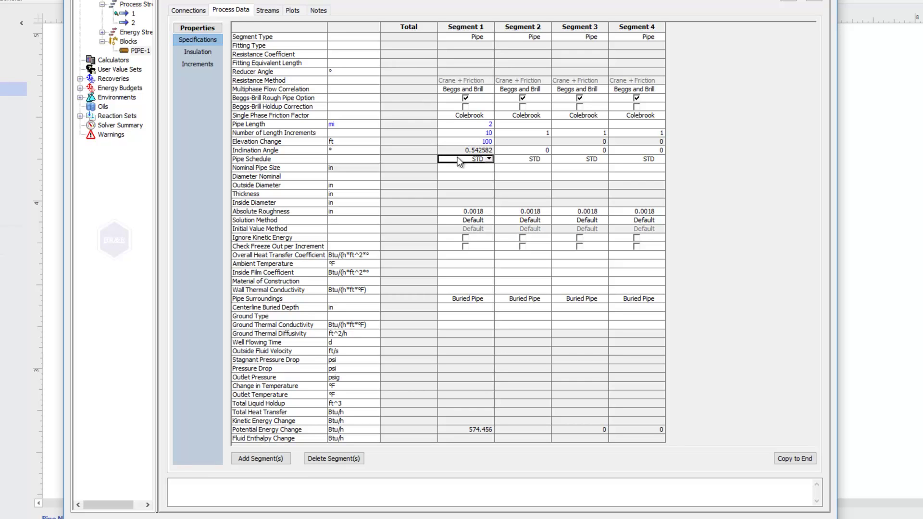
click(489, 159)
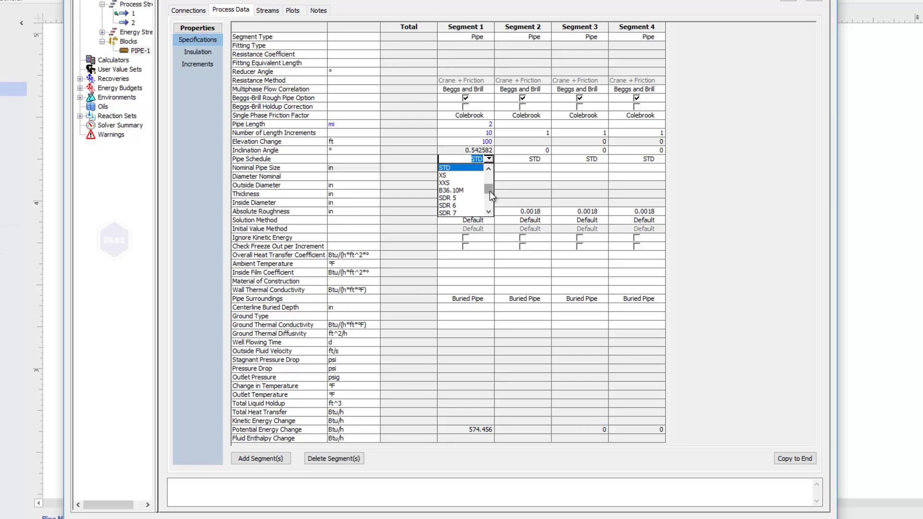
mouse_move(489, 189)
mouse_down()
mouse_move(490, 205)
mouse_move(491, 179)
mouse_up()
click(466, 160)
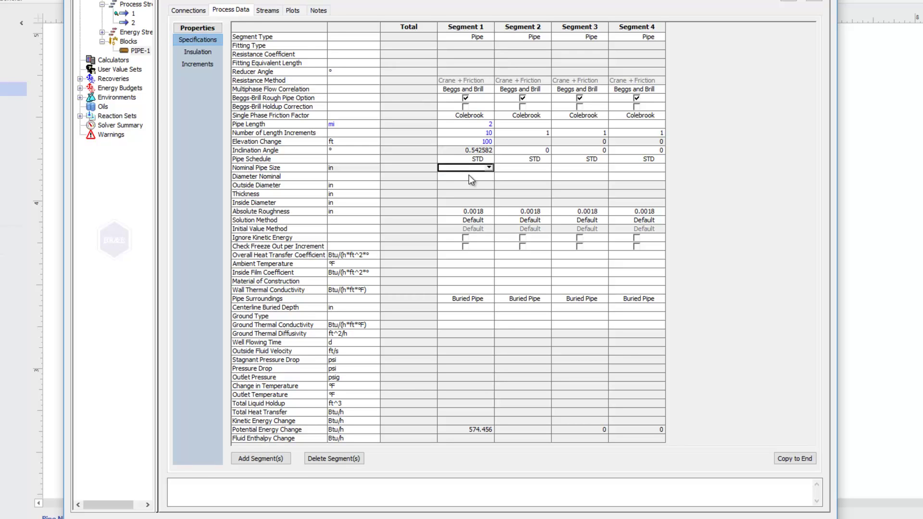
click(470, 176)
click(464, 168)
text(3)
key(Return)
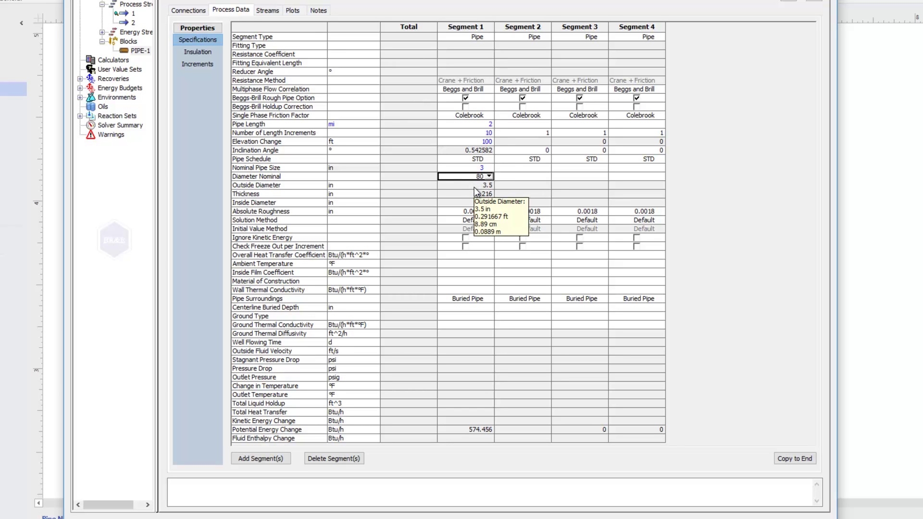
key(Return)
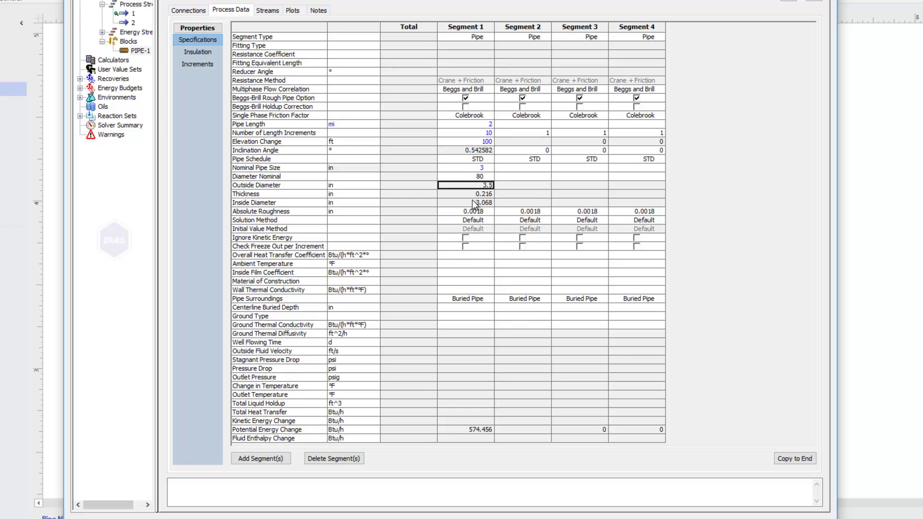
click(474, 202)
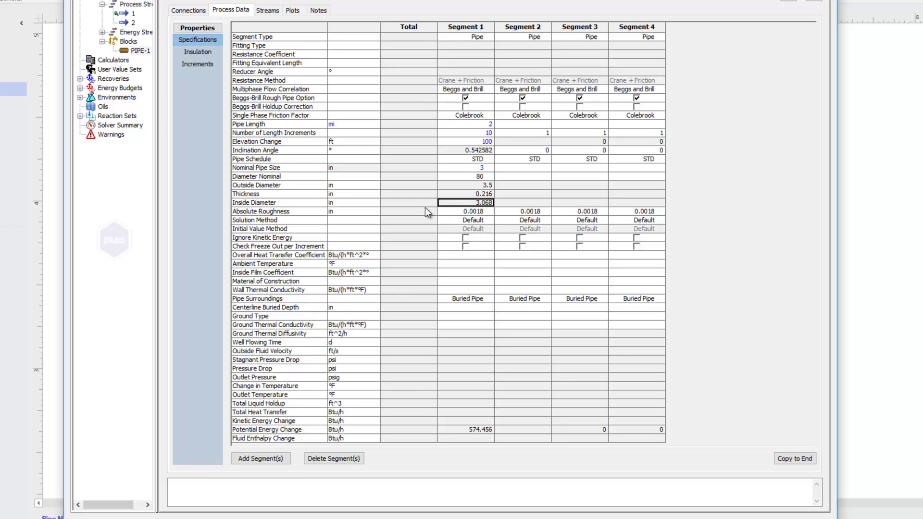
Step: Set Segment 1's absolute roughness to the Commercial Steel value, 0.0018 in
click(463, 212)
click(490, 212)
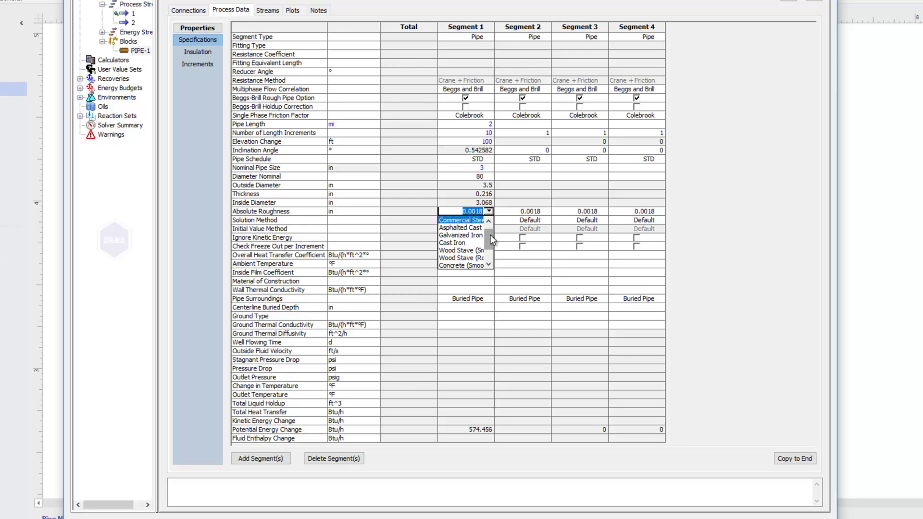
drag(490, 241, 490, 254)
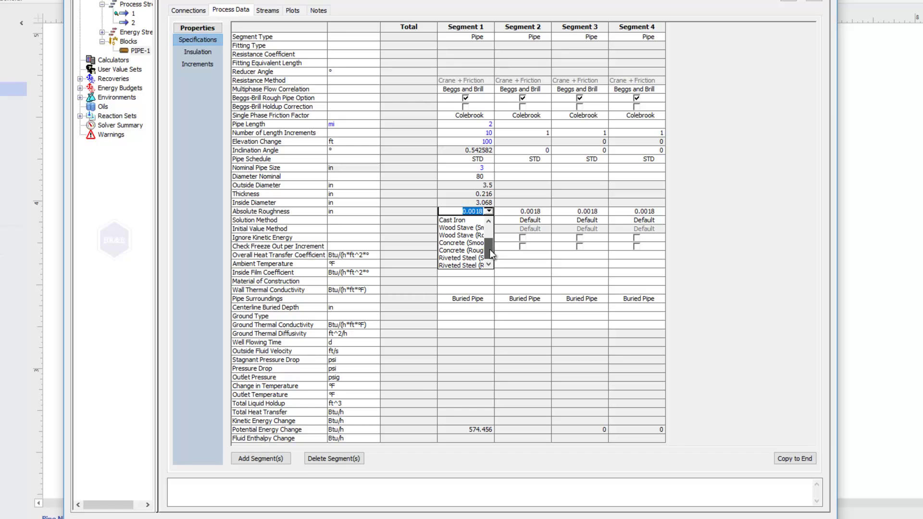
drag(489, 249, 492, 222)
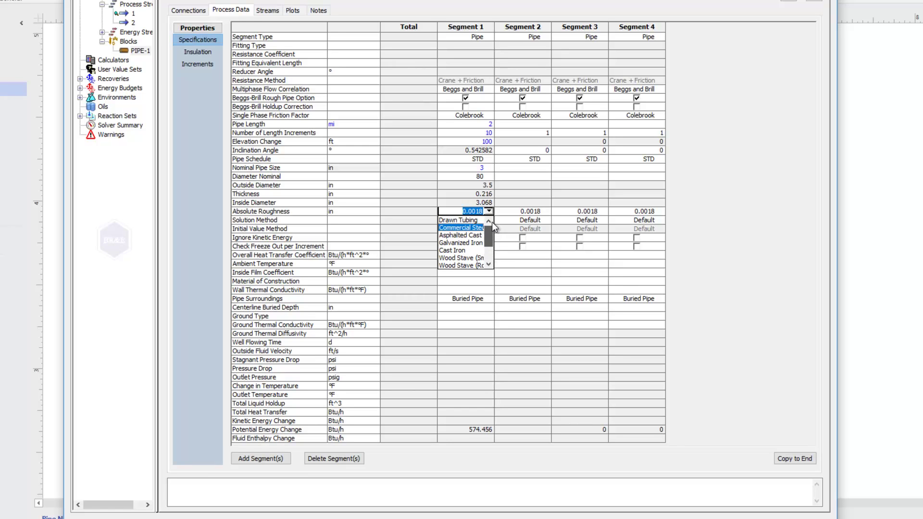
click(453, 228)
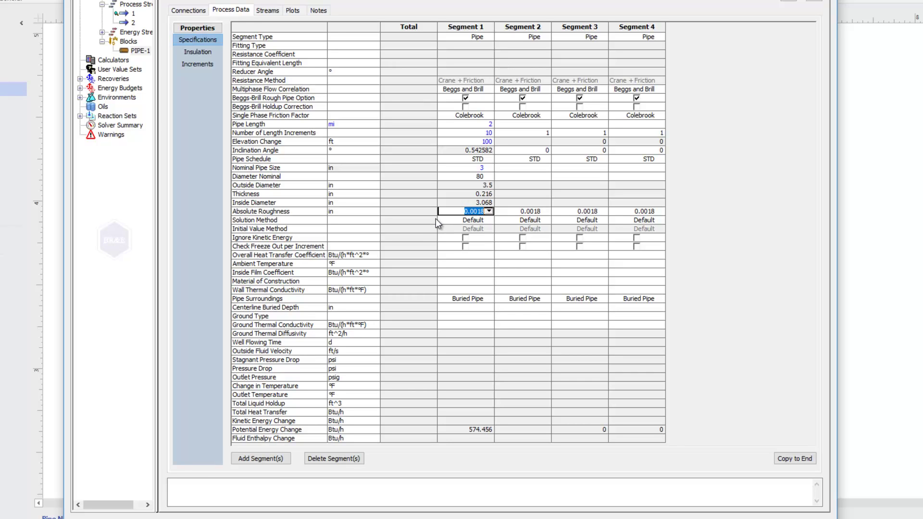
key(Return)
click(449, 212)
click(457, 255)
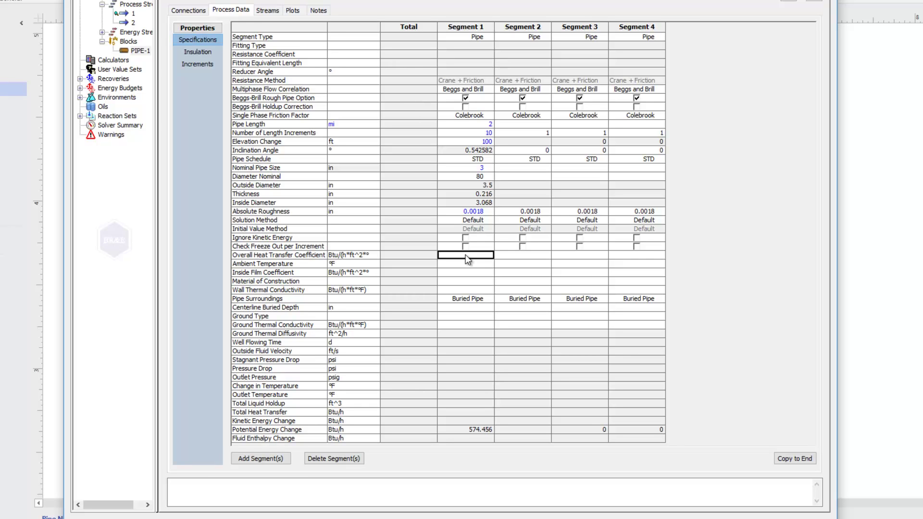
Step: Enter 50 °F as Segment 1's ambient temperature so it applies across all segments
click(465, 265)
text(50)
key(Return)
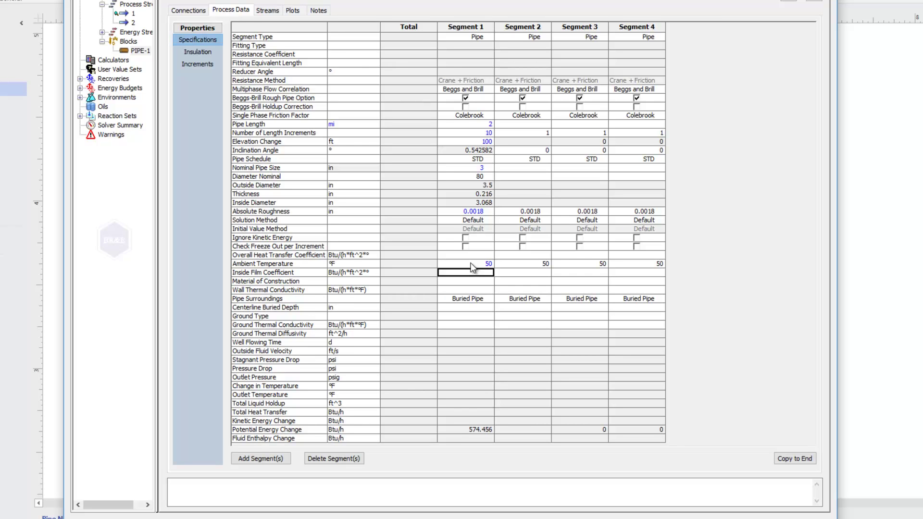
click(465, 282)
Step: Choose Carbon Steel A134 welded pipe, K01700, as Segment 1's material of construction
click(490, 281)
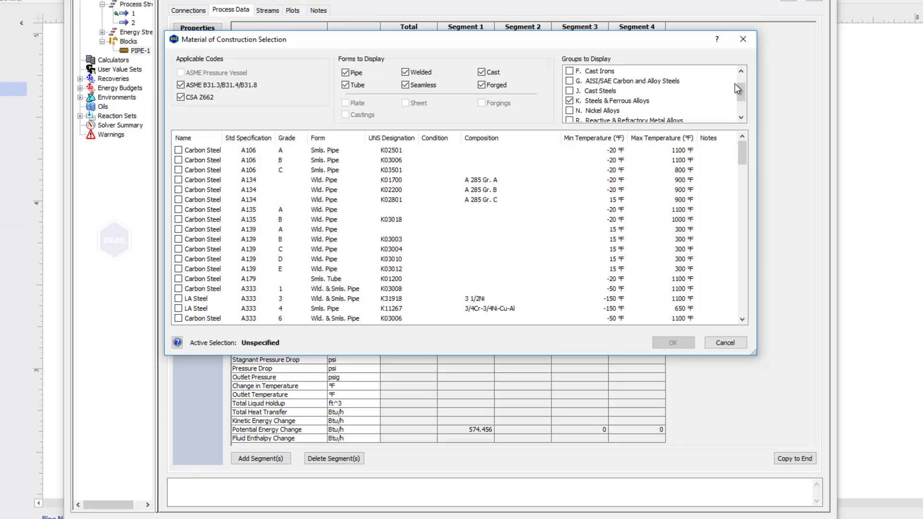
drag(739, 90, 743, 80)
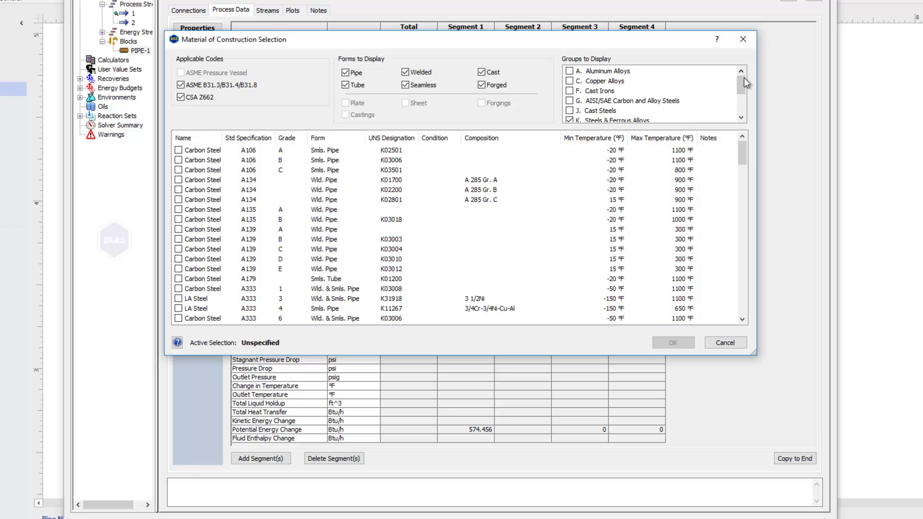
drag(742, 82, 740, 108)
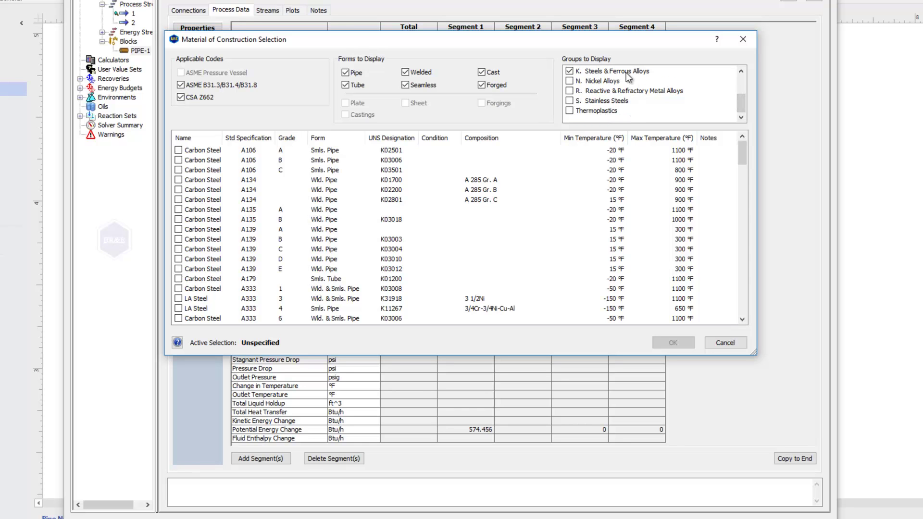
click(179, 181)
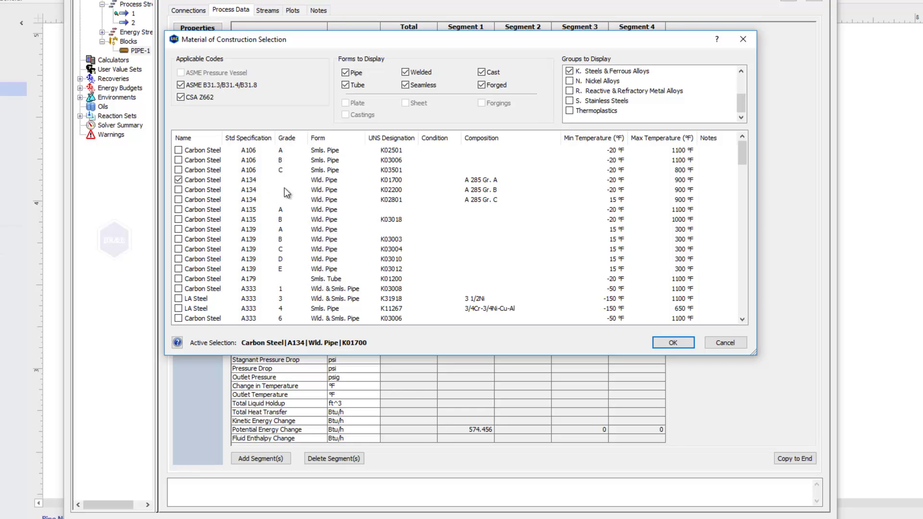
click(671, 343)
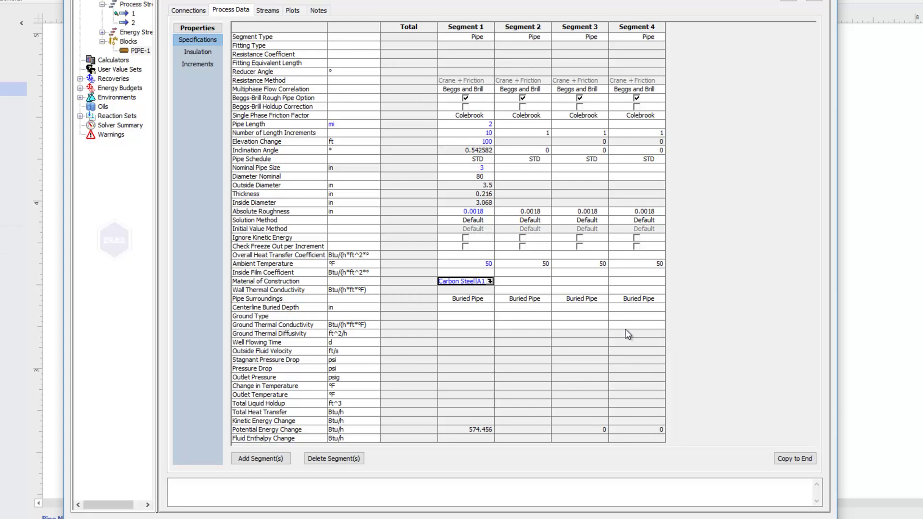
Step: Keep Segment 1 as Buried Pipe at 36 in centerline depth in Clay, Dry ground
click(458, 308)
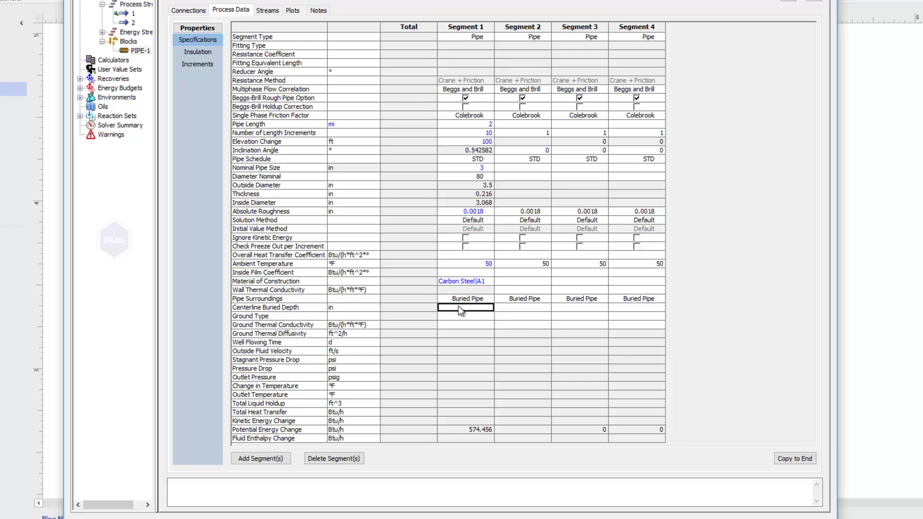
click(475, 298)
click(489, 298)
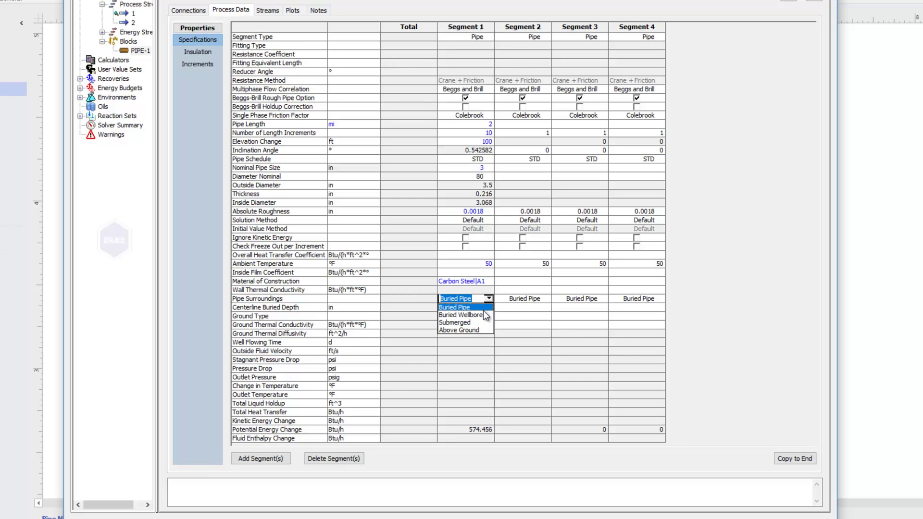
click(478, 308)
click(478, 308)
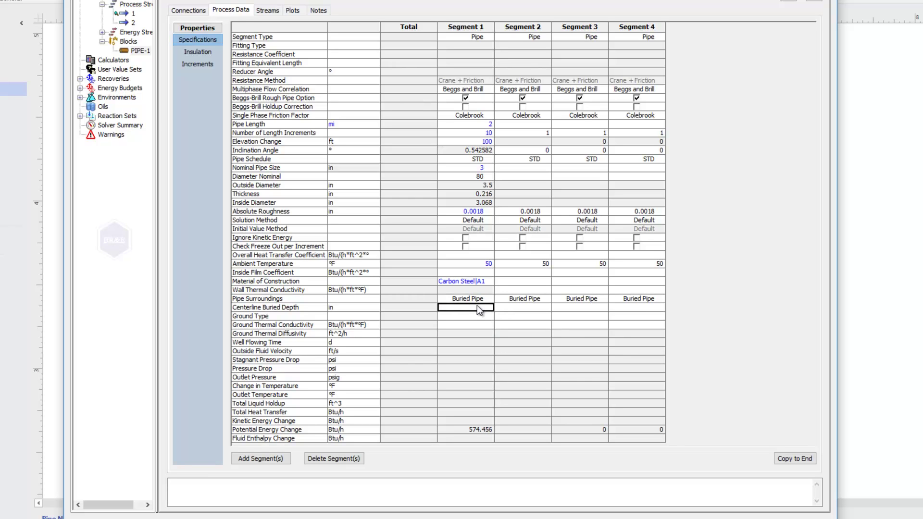
text(36)
key(Return)
click(489, 317)
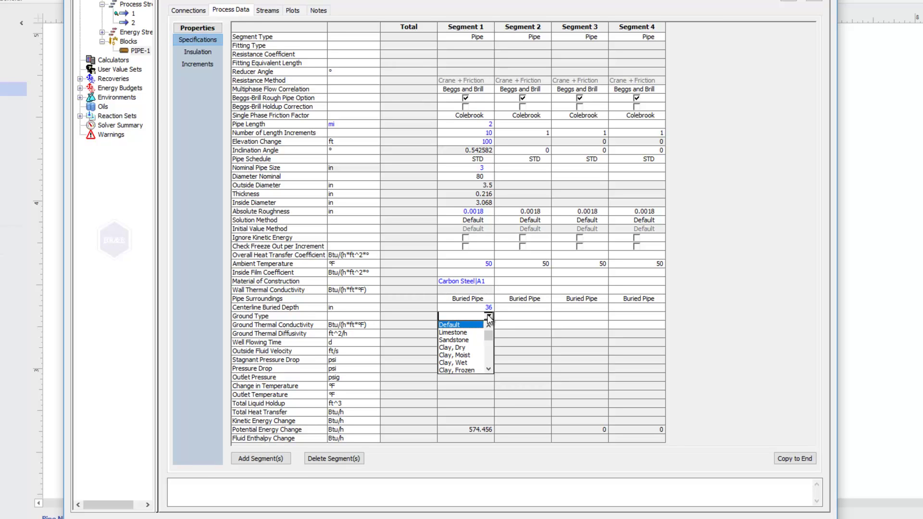
click(466, 348)
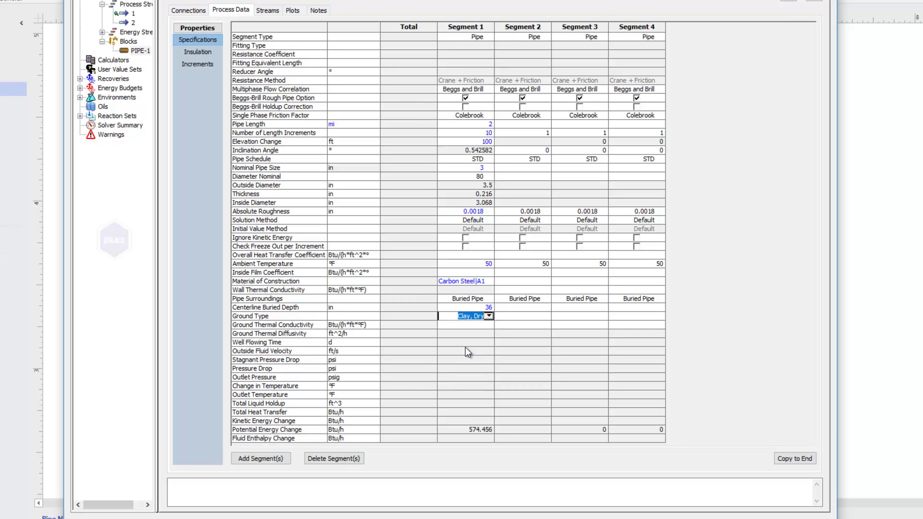
key(Return)
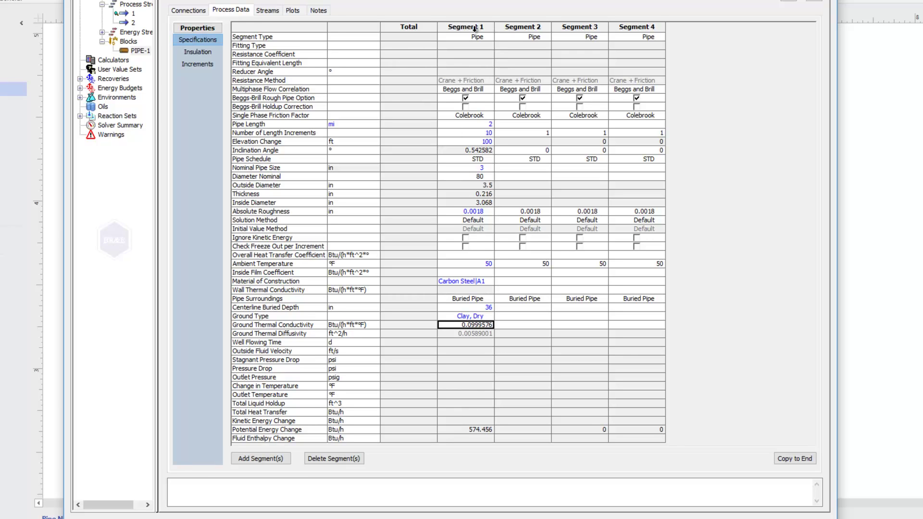
Step: Make Segment 2 a Fitting of type 45° ell, standard, with equivalent length 16
click(529, 38)
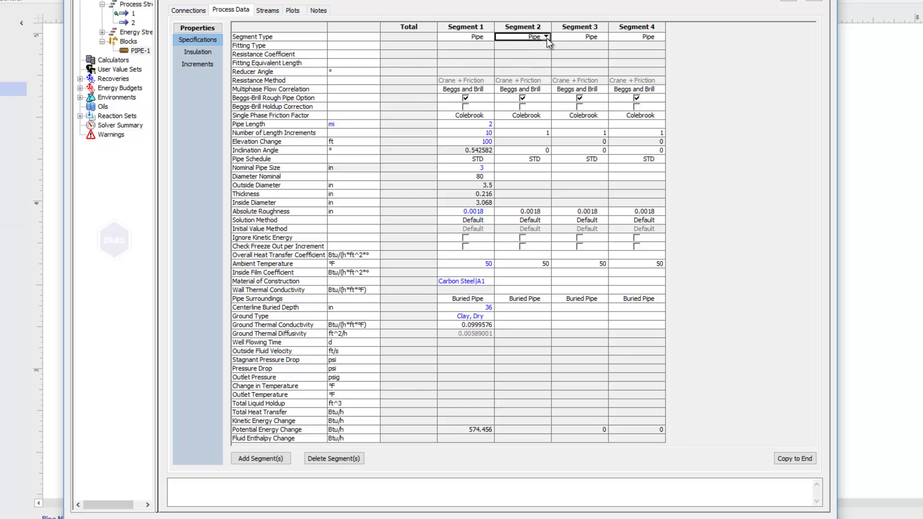
click(546, 37)
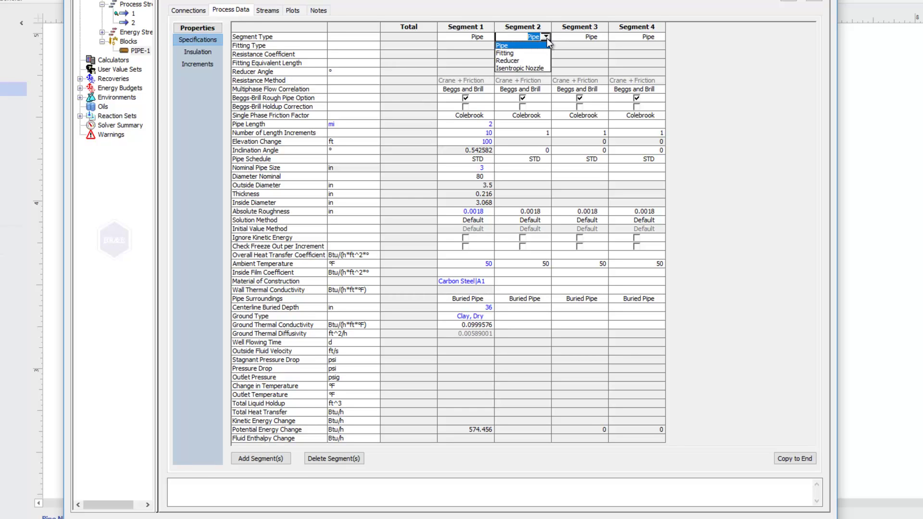
click(512, 53)
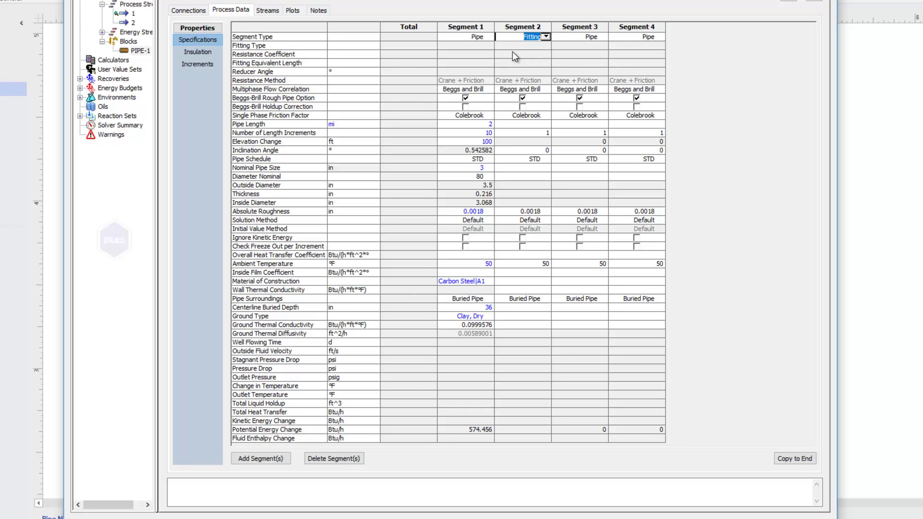
key(Return)
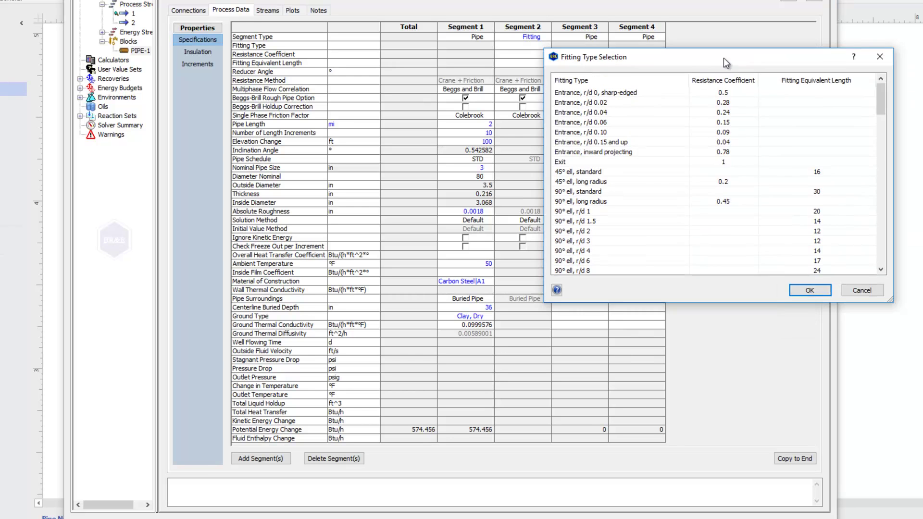
drag(709, 57, 501, 73)
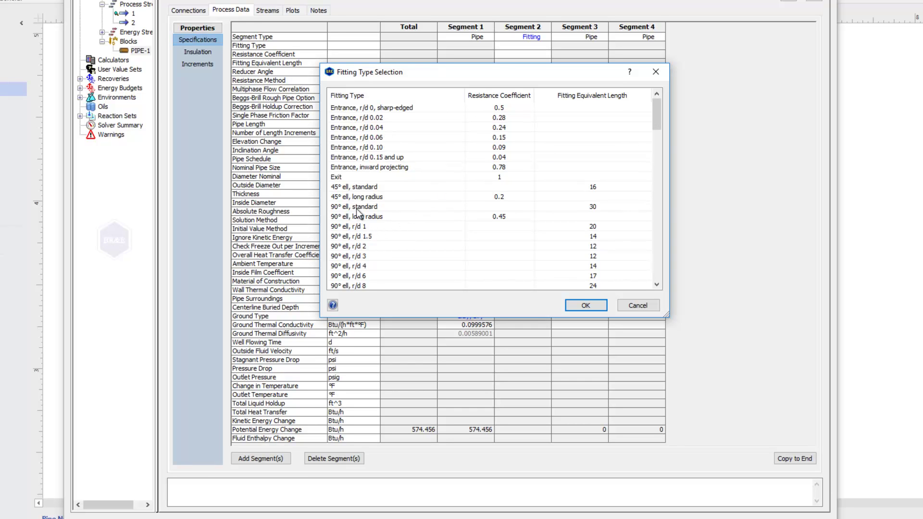
click(369, 188)
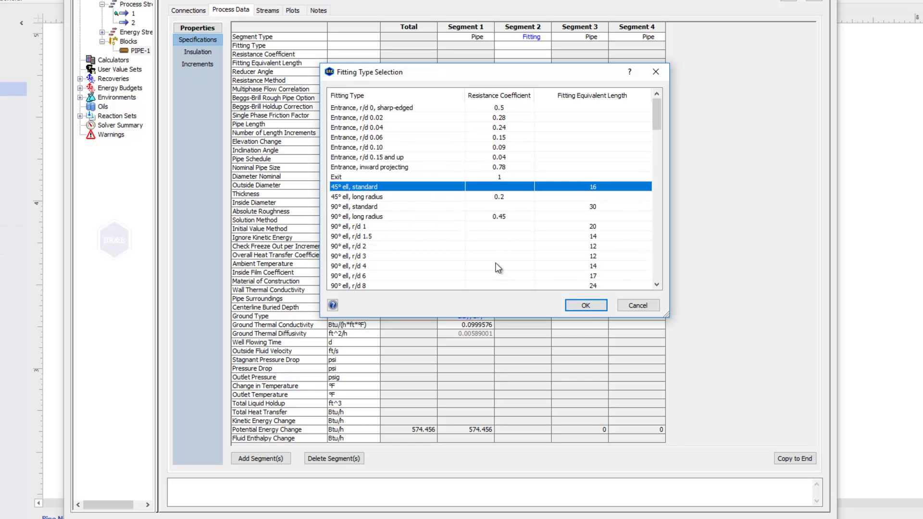
click(586, 306)
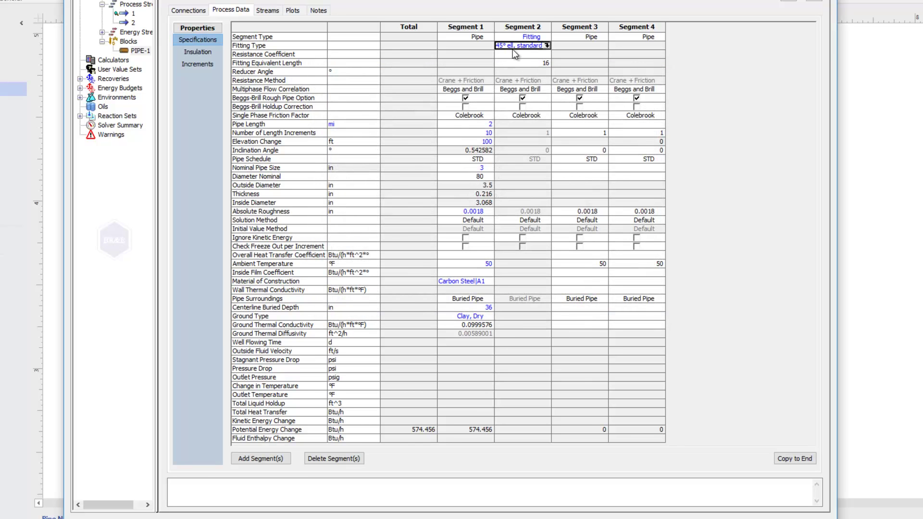
click(518, 55)
click(527, 63)
Step: Make Segment 3 a Reducer with a 180° angle and 4 in nominal pipe size
click(604, 38)
click(604, 38)
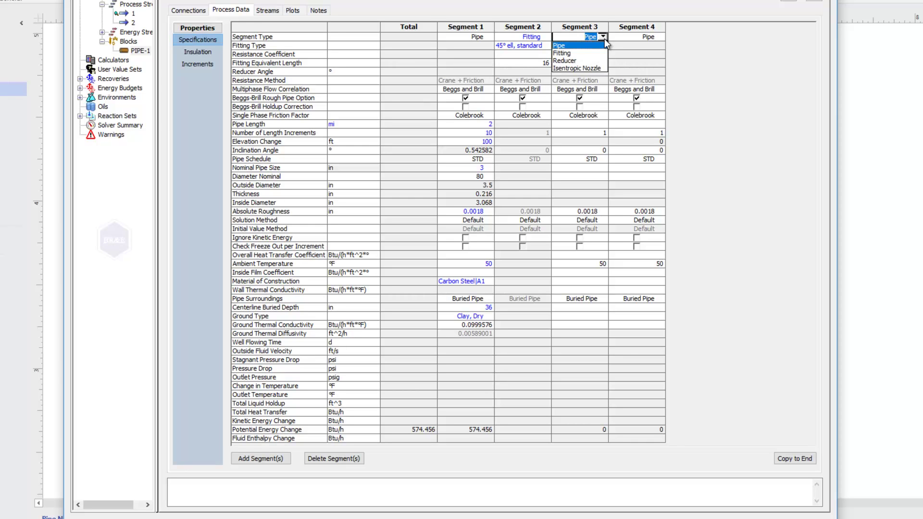
click(578, 61)
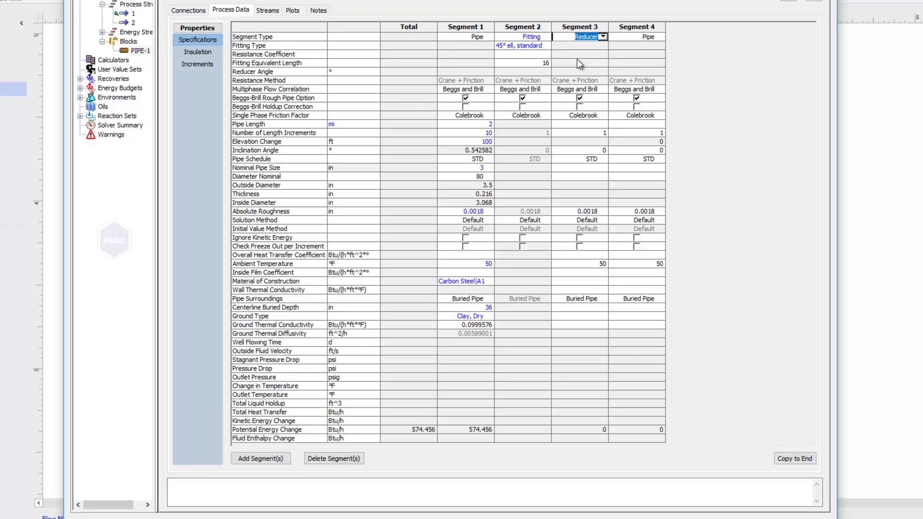
key(Return)
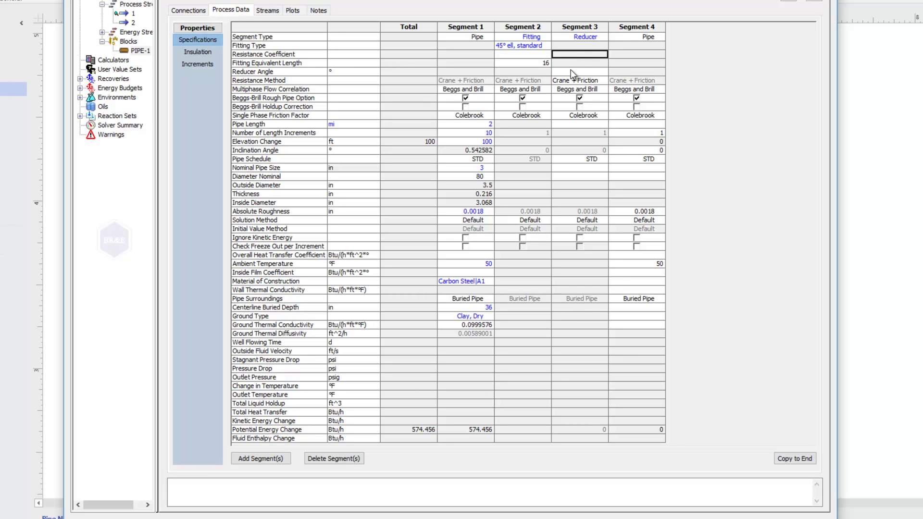
click(570, 71)
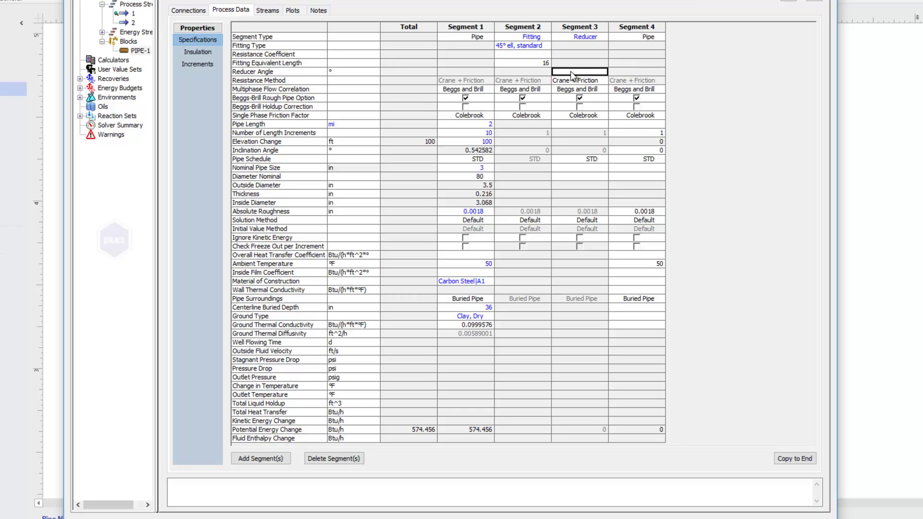
text(180)
key(Return)
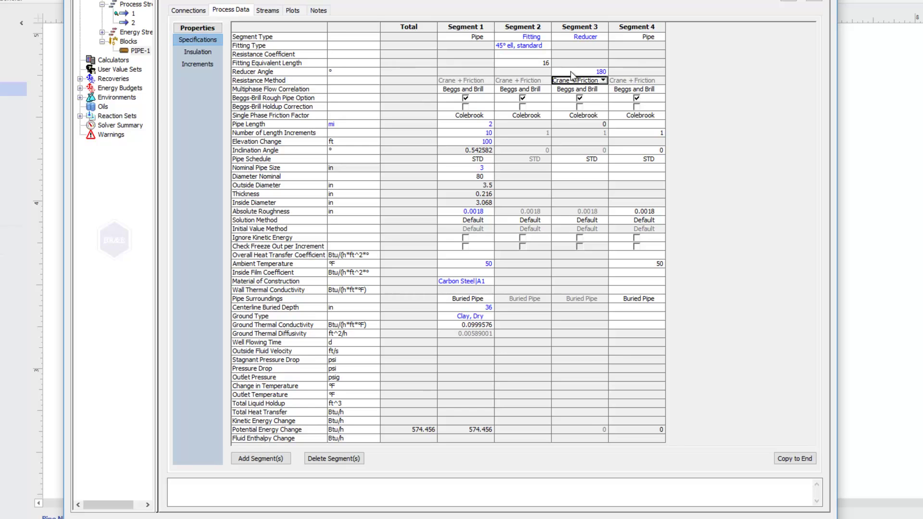
click(581, 169)
key(Return)
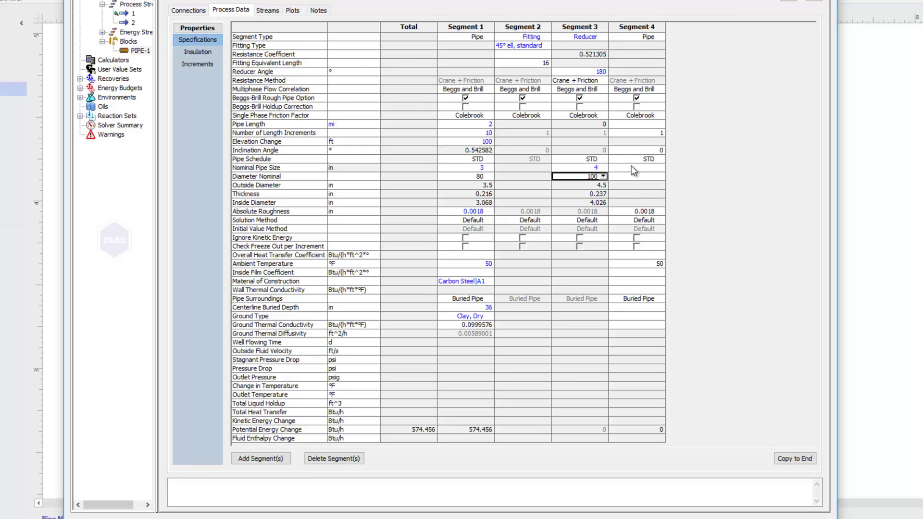
Step: Give Segment 4 a 2 mi pipe length with 10 length increments
click(631, 126)
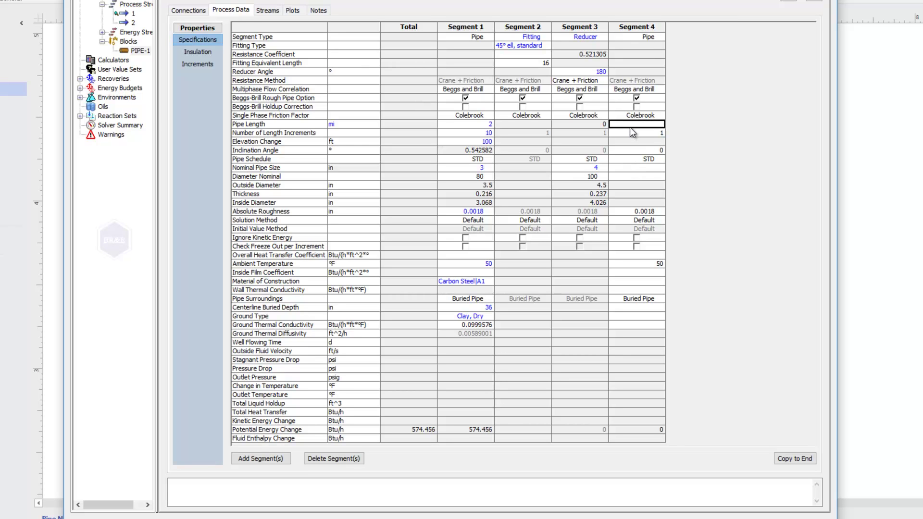
text(2)
key(Return)
text(10)
key(Return)
click(635, 148)
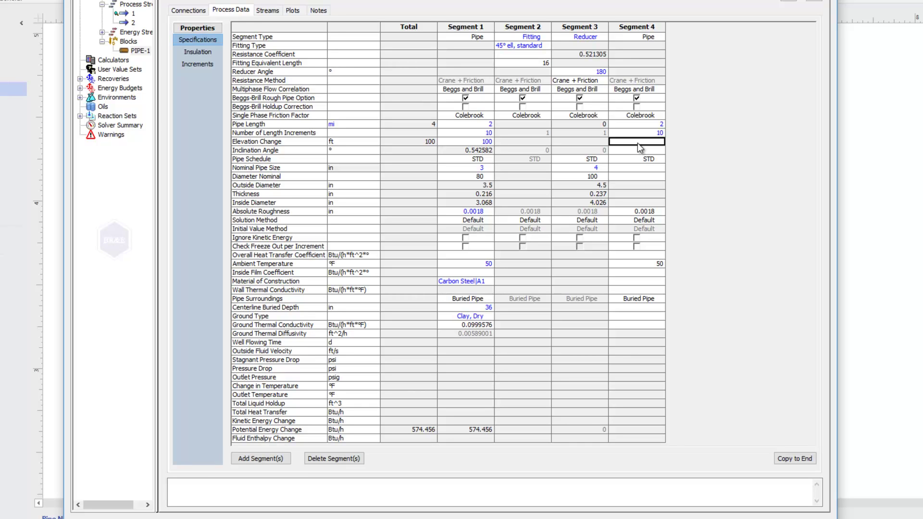
Step: Give Segment 4 a 50 ft elevation change and a 4 in nominal pipe size (4.5 in OD, 4.026 in ID)
key(Return)
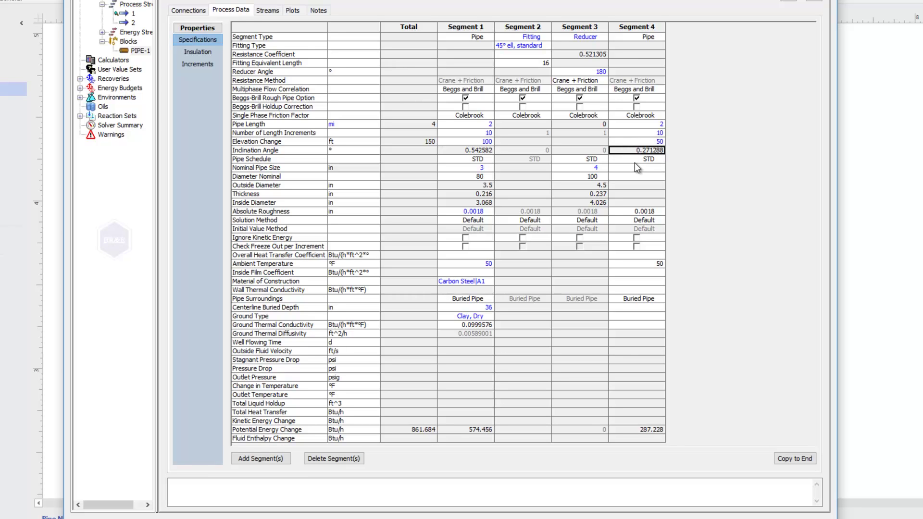
click(635, 164)
key(Return)
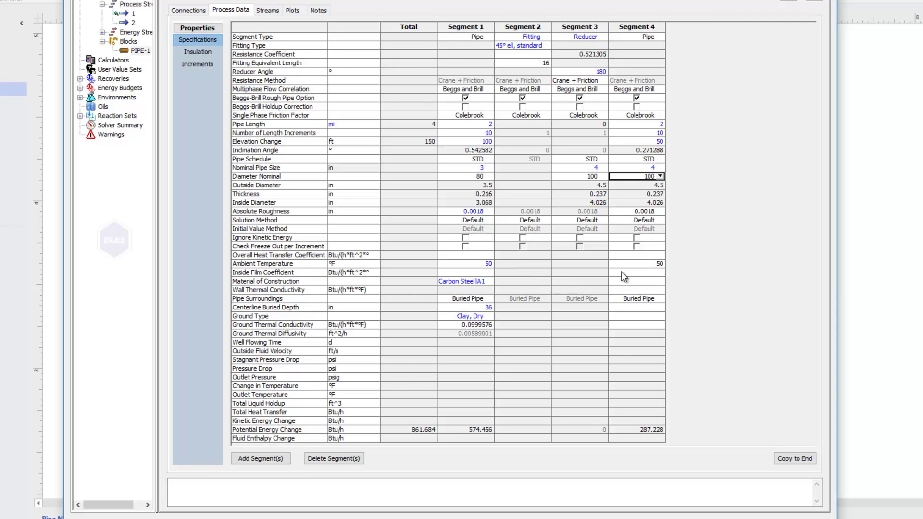
click(635, 281)
click(451, 283)
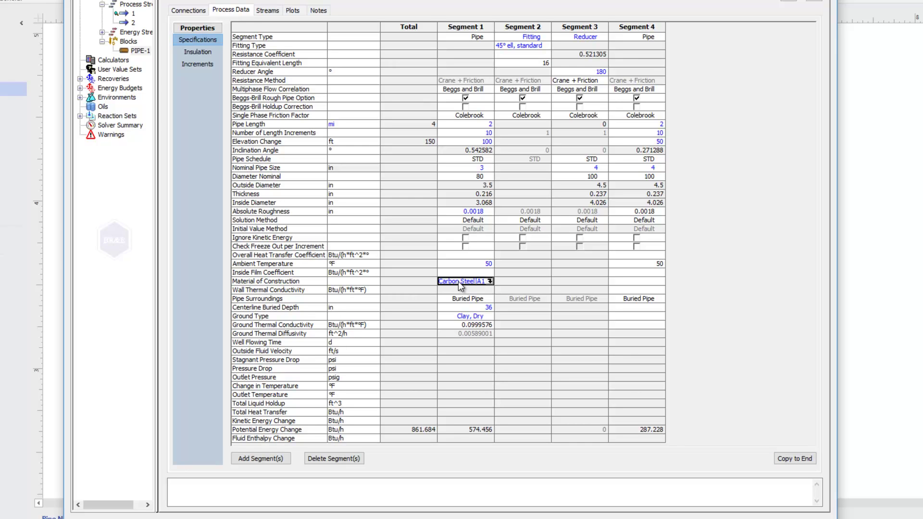
Step: Copy Segment 1's Carbon Steel|A1 material through 36 in buried-depth settings to Segment 4
drag(458, 281, 469, 311)
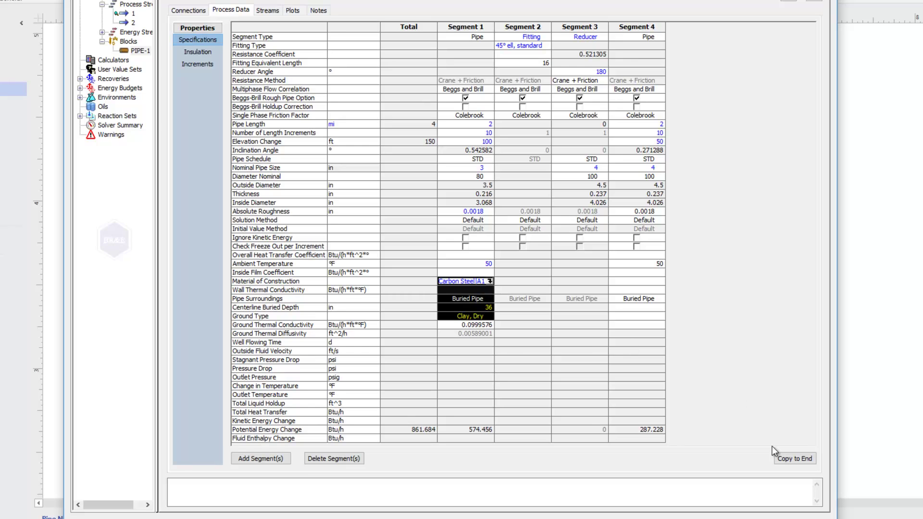
click(793, 459)
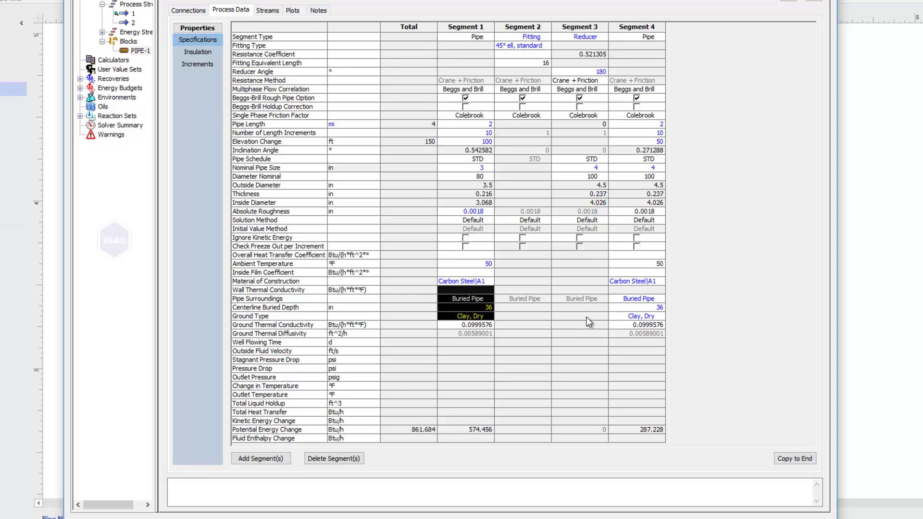
Step: Solve PIPE-1 and review the totals: stagnant pressure drop, 88.8091 psi pressure drop, liquid holdup
click(374, 0)
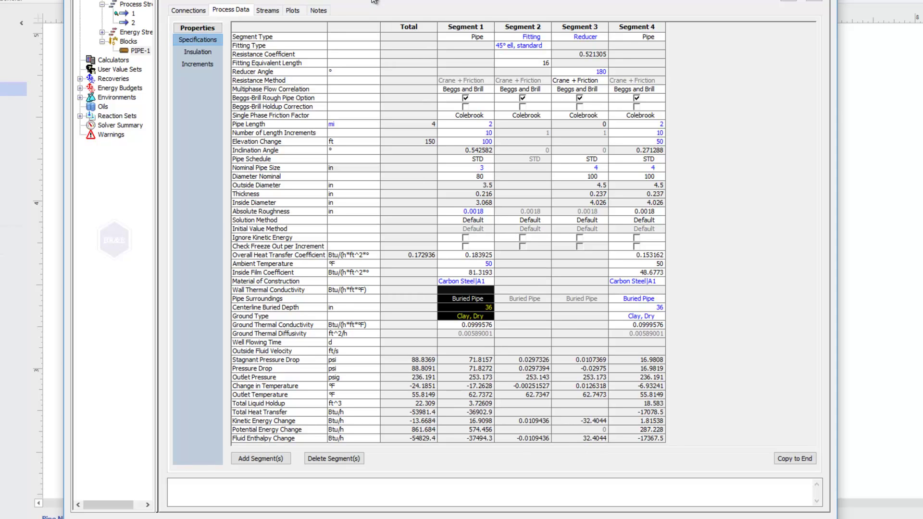
click(413, 324)
click(418, 360)
key(Down)
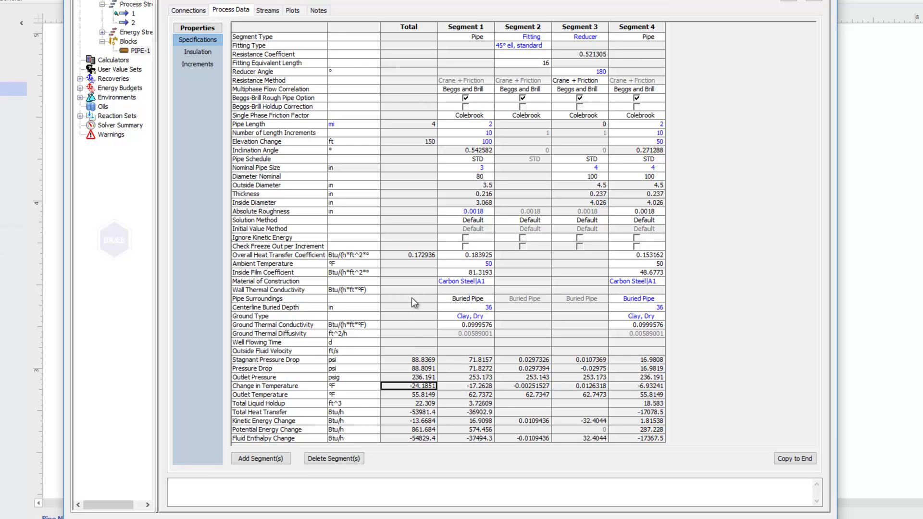
click(411, 404)
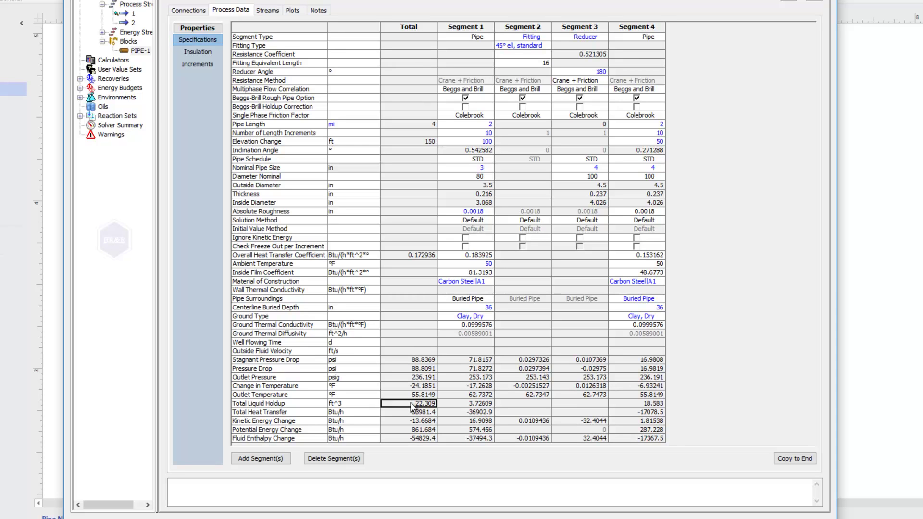
Step: Show the Increments table and inspect increment 1's length, pressure, Distributed flow regime and liquid holdup
click(203, 65)
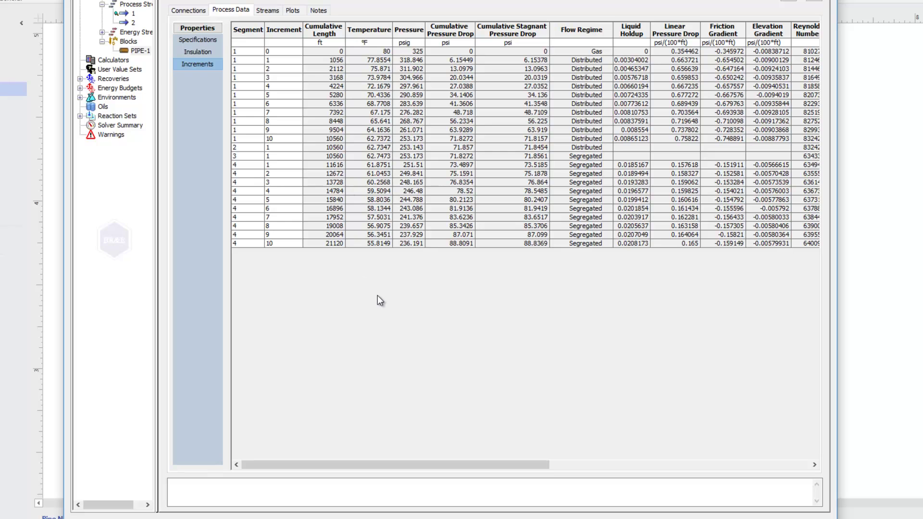
click(340, 61)
click(401, 61)
click(581, 51)
click(576, 60)
click(607, 60)
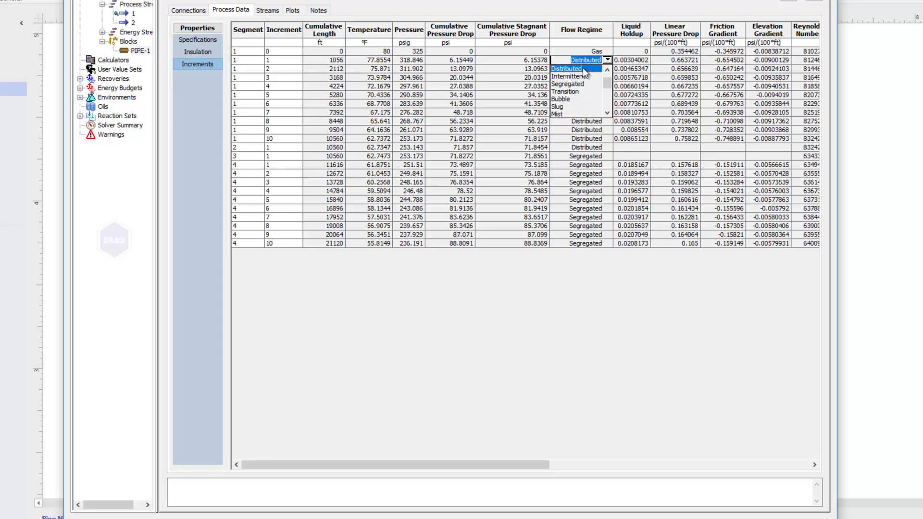
click(583, 68)
click(621, 61)
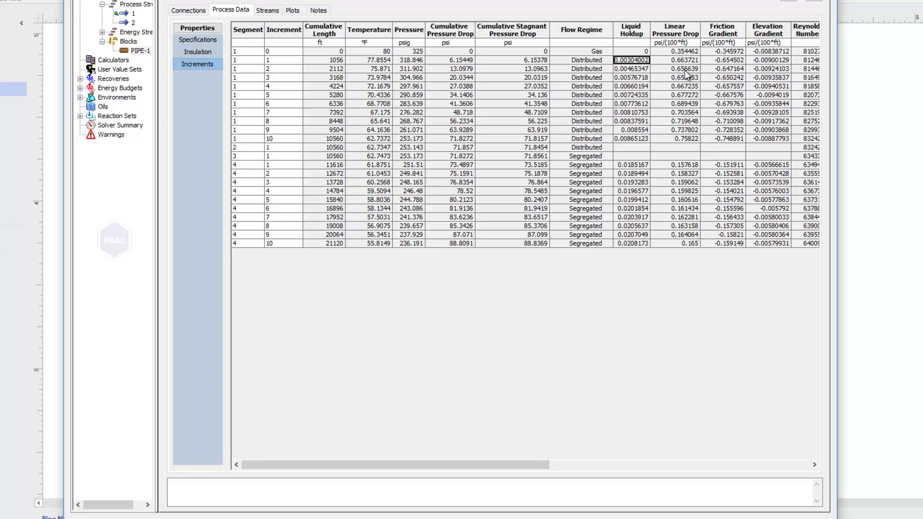
click(814, 466)
click(814, 466)
click(814, 466)
click(813, 466)
click(814, 466)
click(813, 466)
click(813, 467)
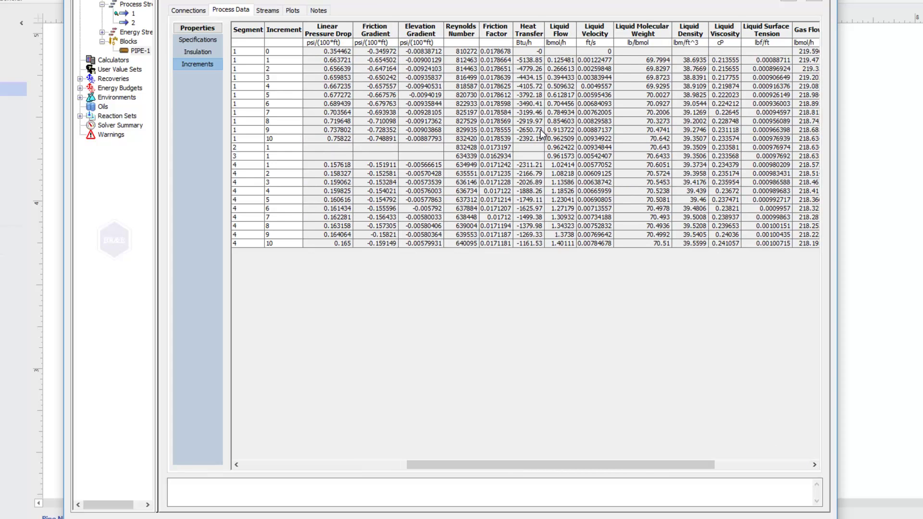
click(590, 78)
drag(630, 463, 724, 455)
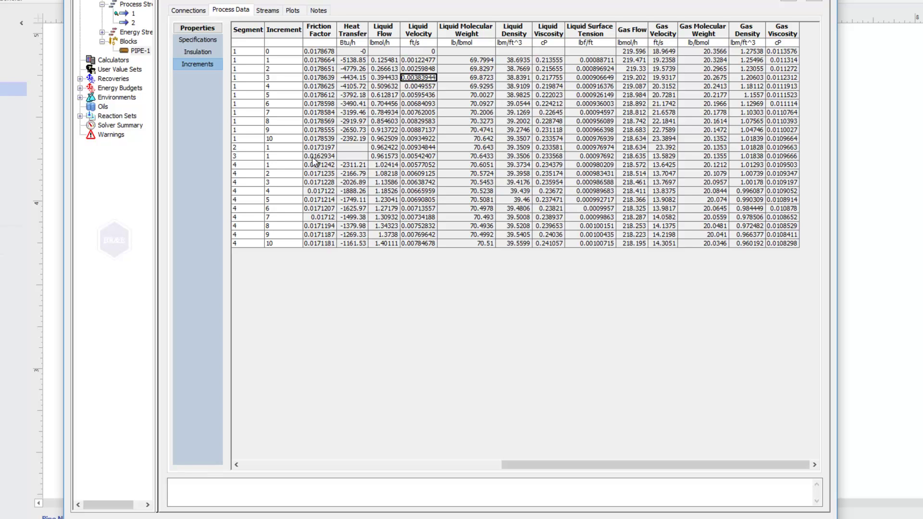
Step: On the Insulation page, add layers and pick Ice as the first layer's insulation type
click(202, 53)
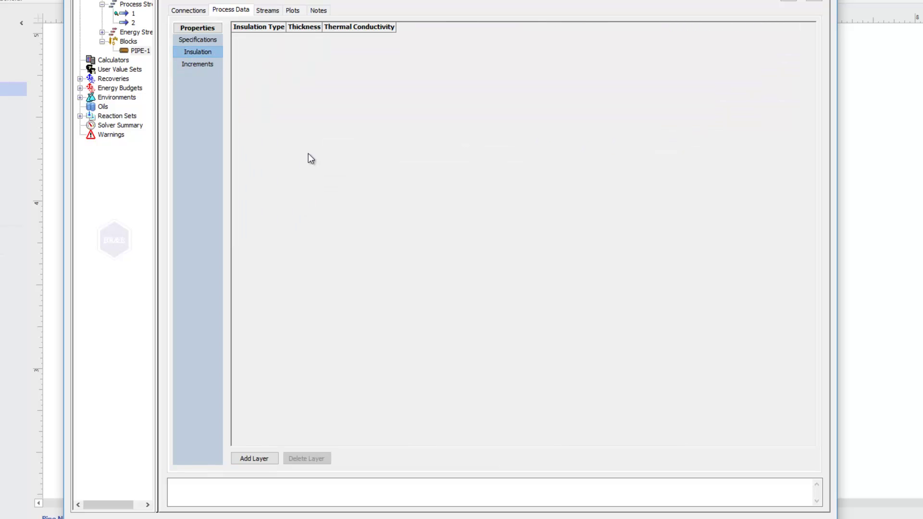
click(253, 459)
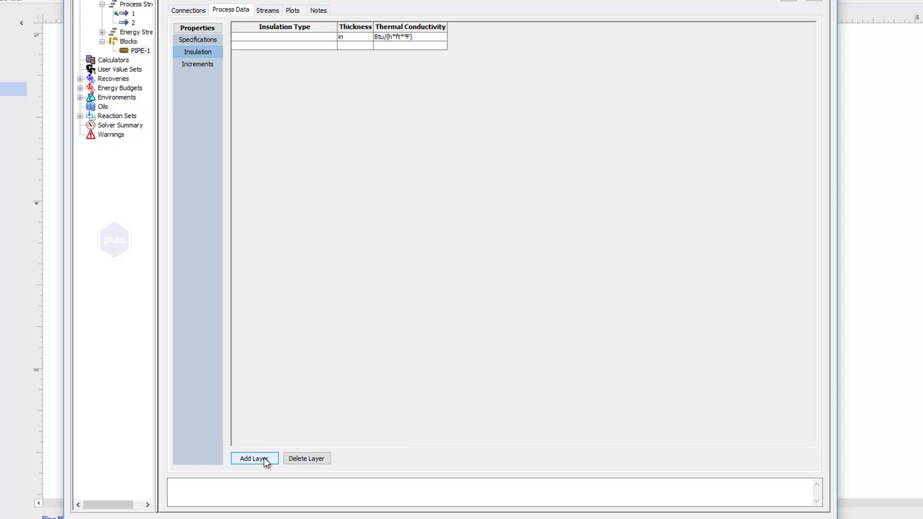
click(263, 458)
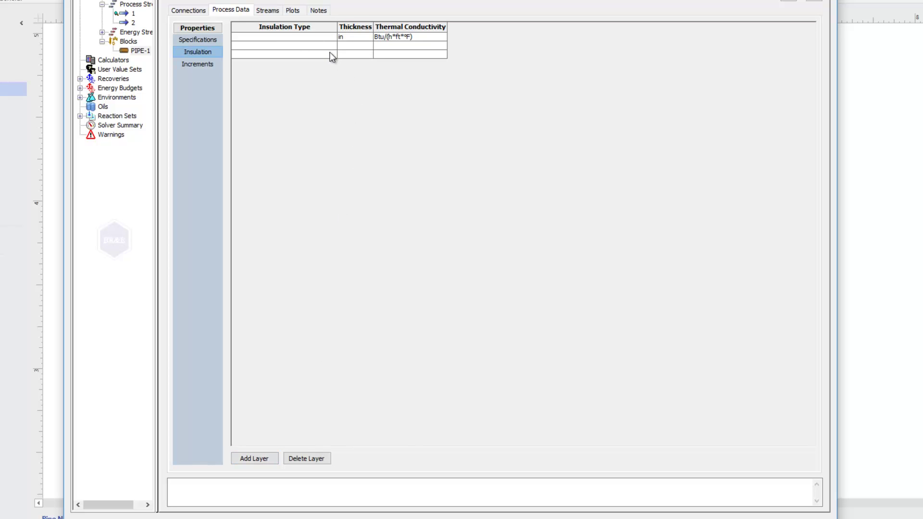
click(308, 45)
click(307, 54)
click(309, 44)
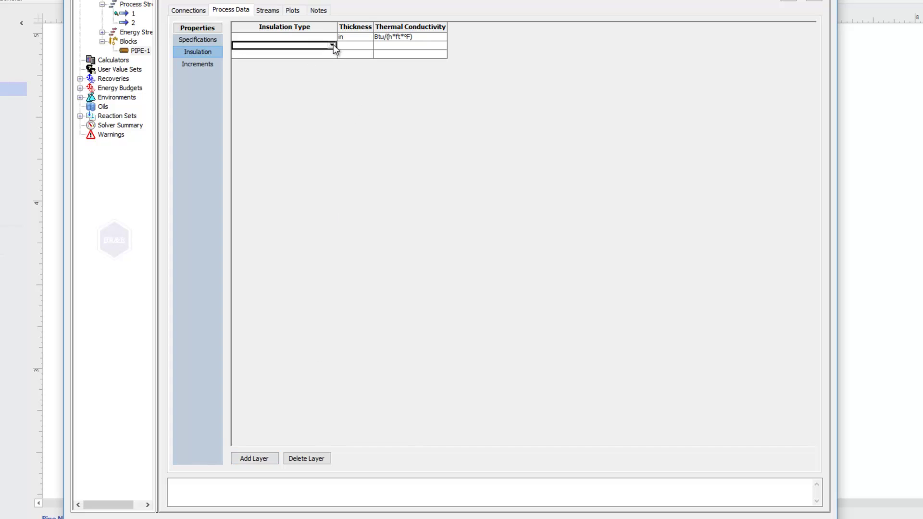
click(332, 45)
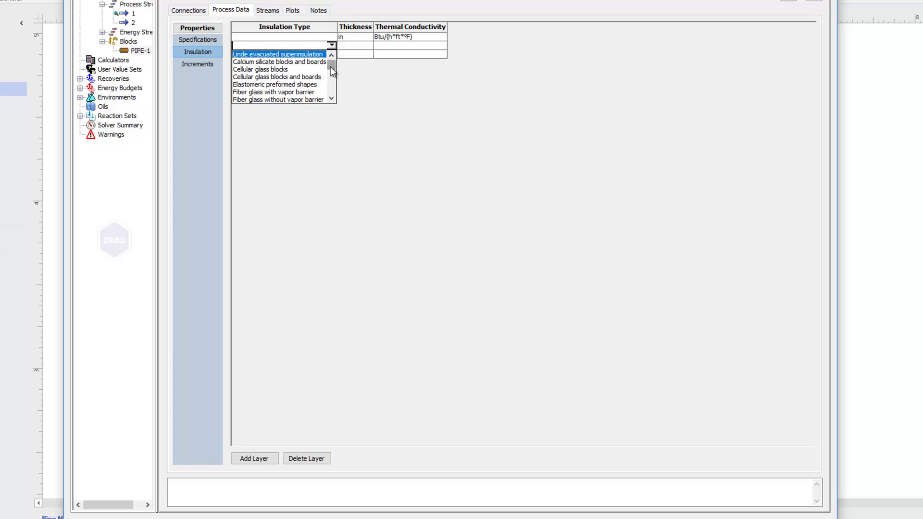
drag(331, 67, 334, 93)
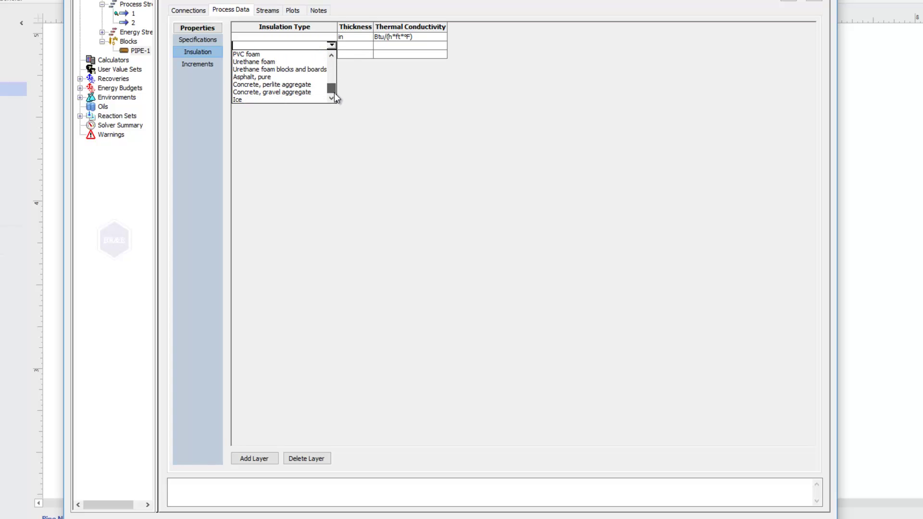
Step: Commit the Ice layer (1.2798 conductivity) at 0.5 in thickness and delete the empty extra layer
click(246, 99)
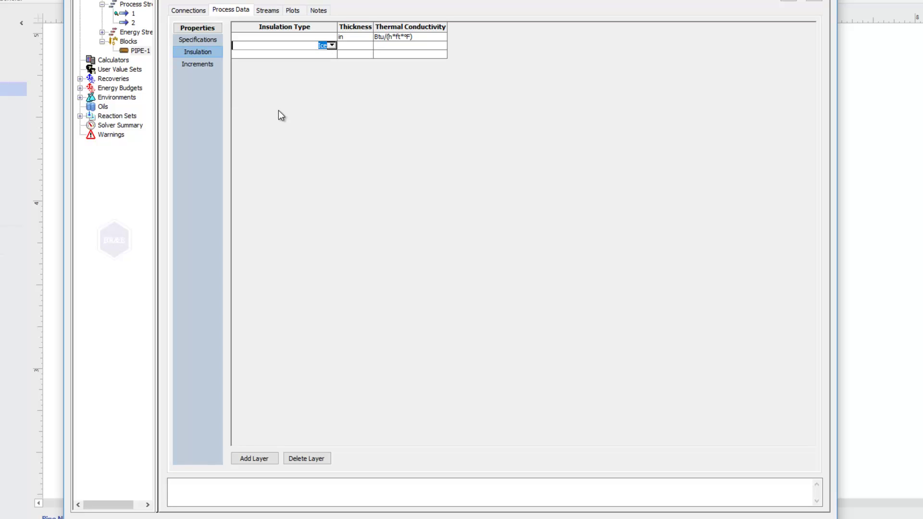
key(Return)
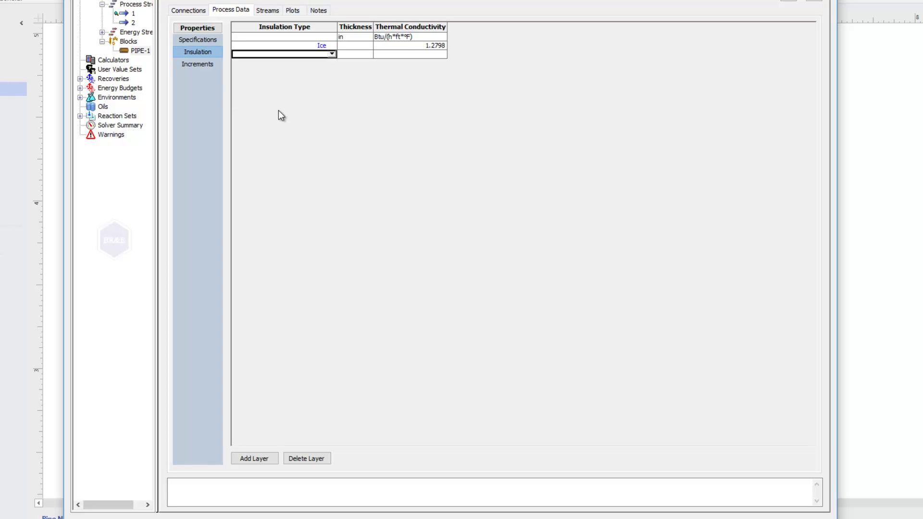
click(400, 46)
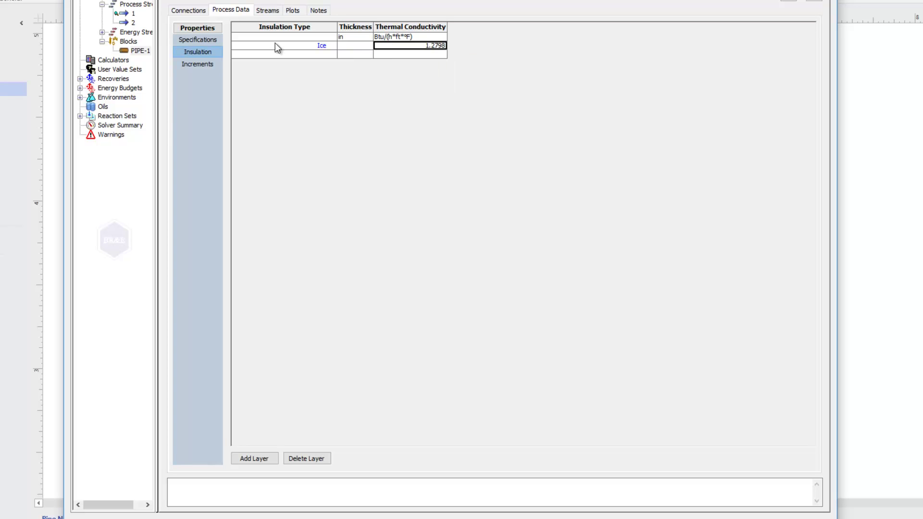
click(357, 47)
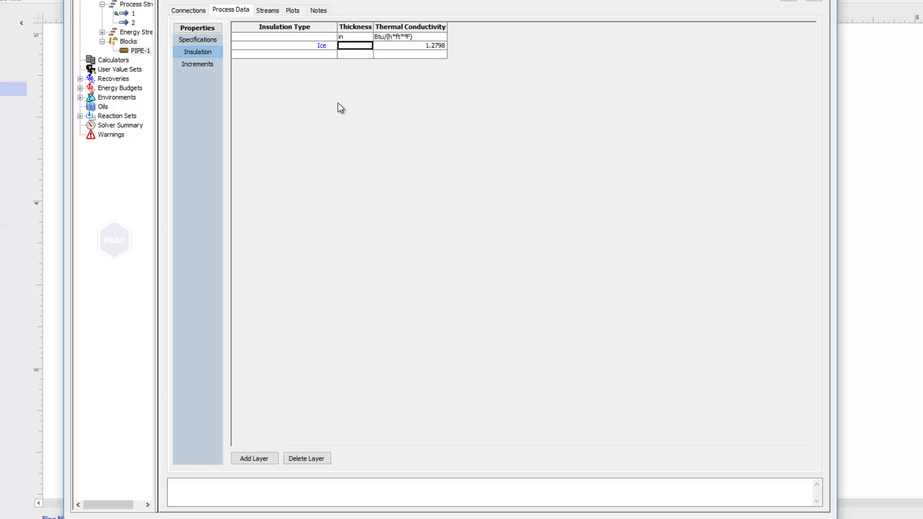
text(0.5)
key(Return)
click(282, 54)
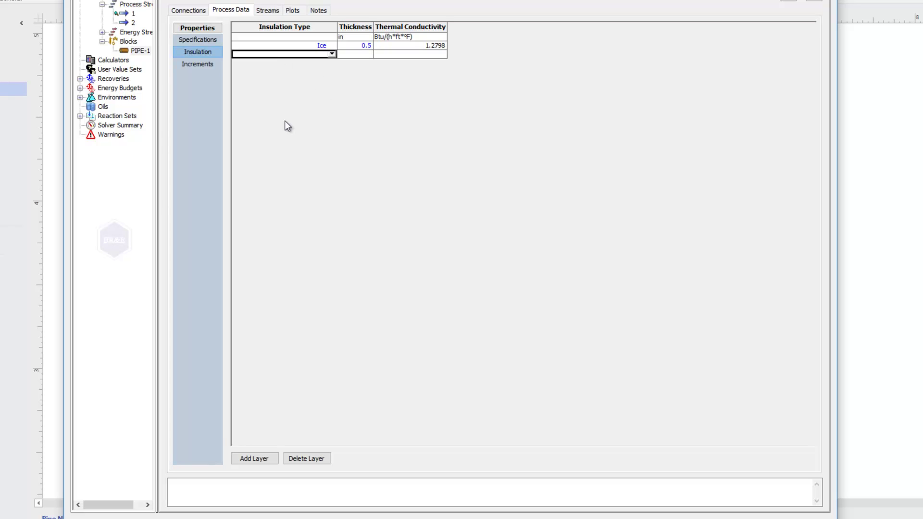
click(318, 458)
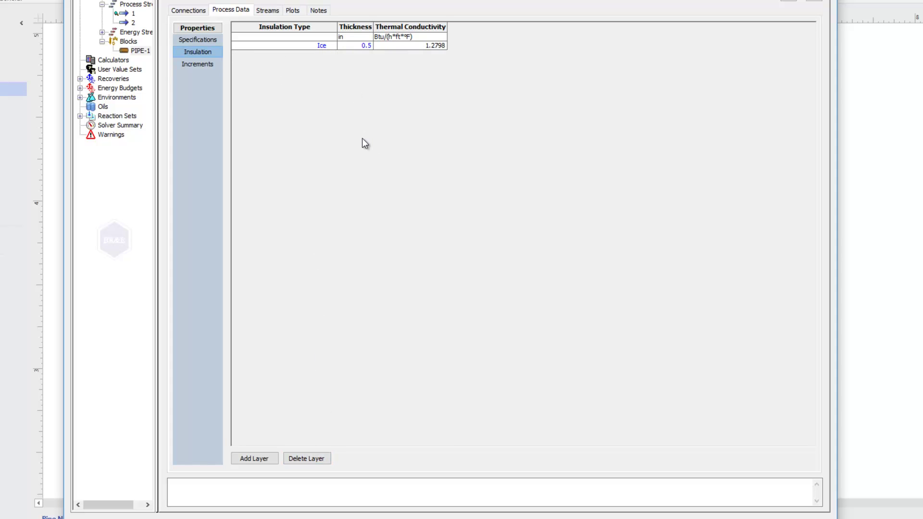